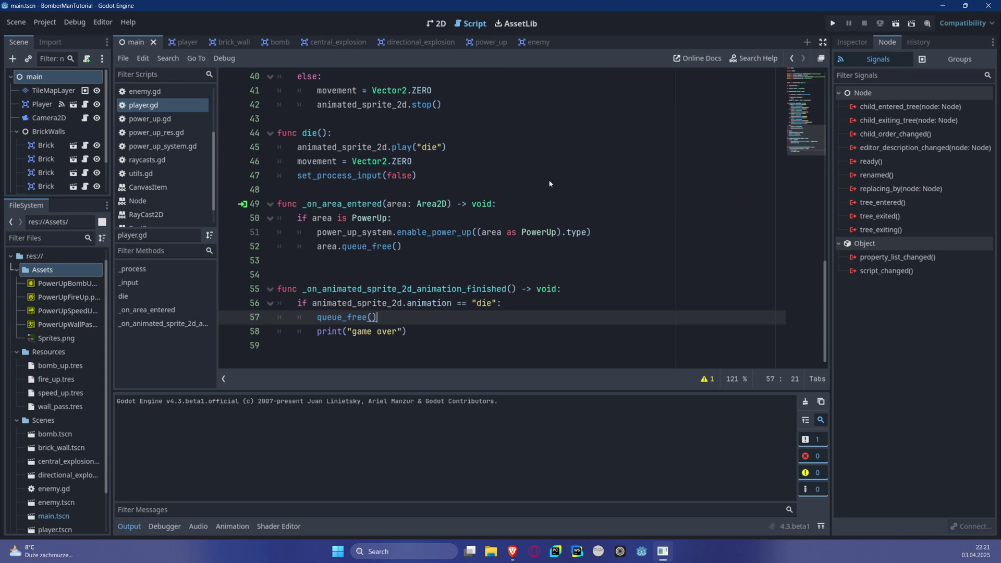
- Scroll through shooting_system.gd in the BattleCity project's script editor
scroll(477, 212, "up", 9)
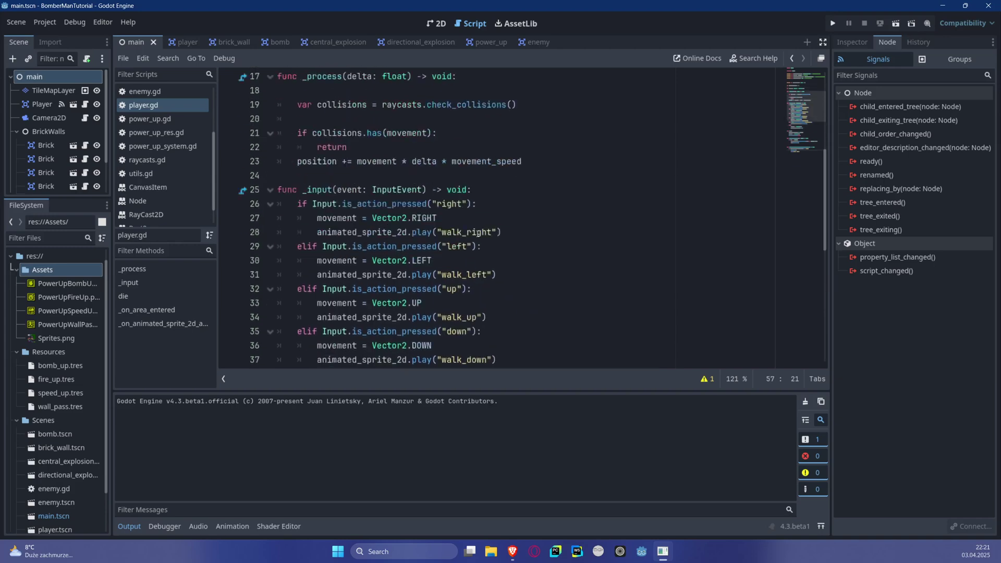
scroll(478, 233, "down", 9)
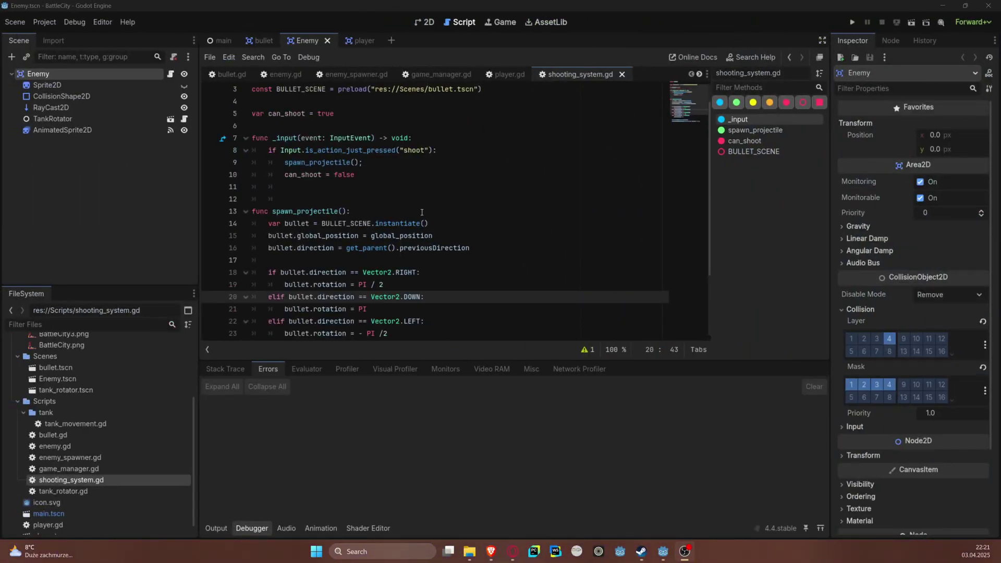
- Narrow the left docks and shrink the bottom panel so the code shows down to line 26
left_click_drag(198, 202, 162, 202)
left_click_drag(532, 360, 540, 464)
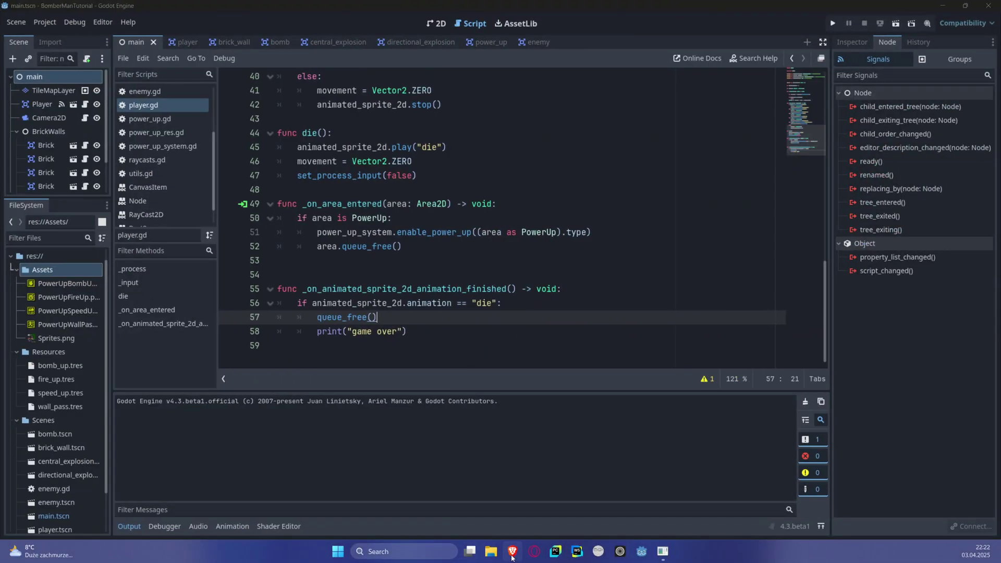
- Bring Brave forward and scroll the godot-minimal-theme README down to Installation
mouse_move(512, 552)
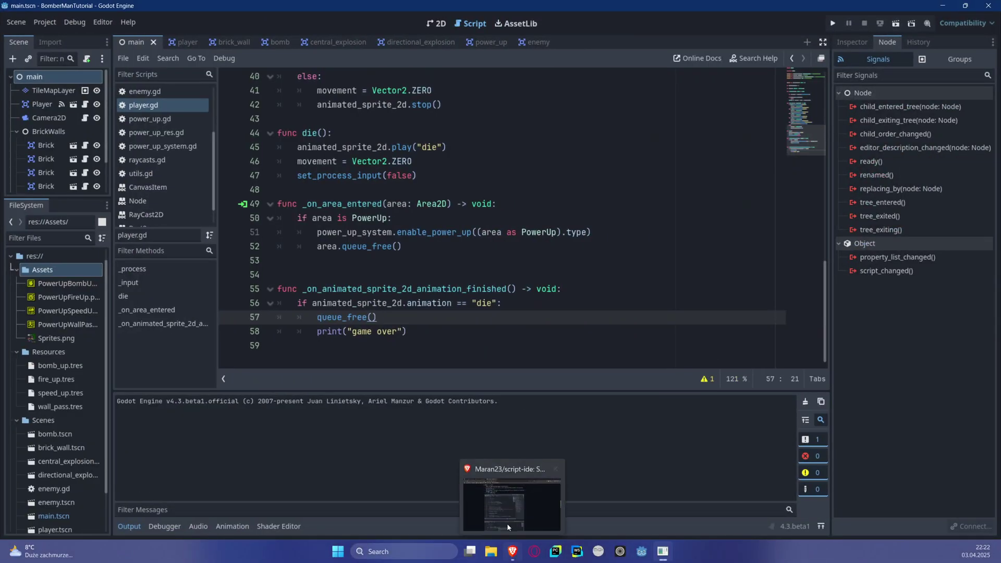
left_click(507, 523)
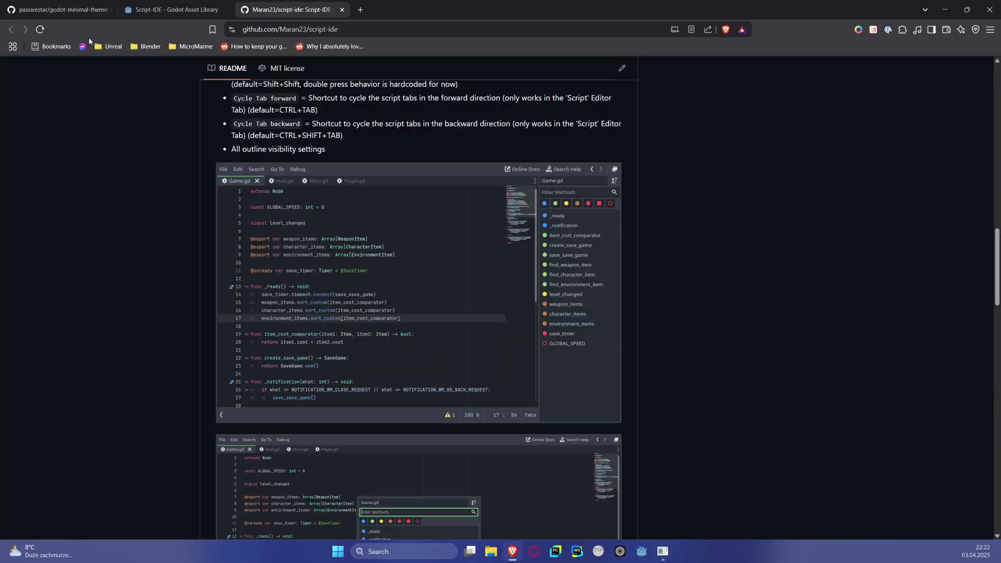
left_click(86, 9)
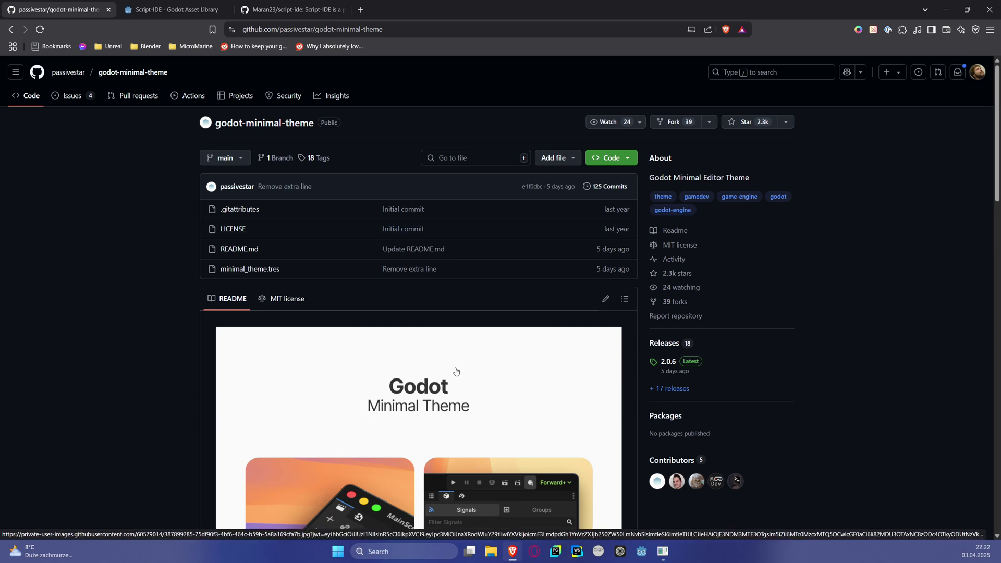
mouse_move(70, 74)
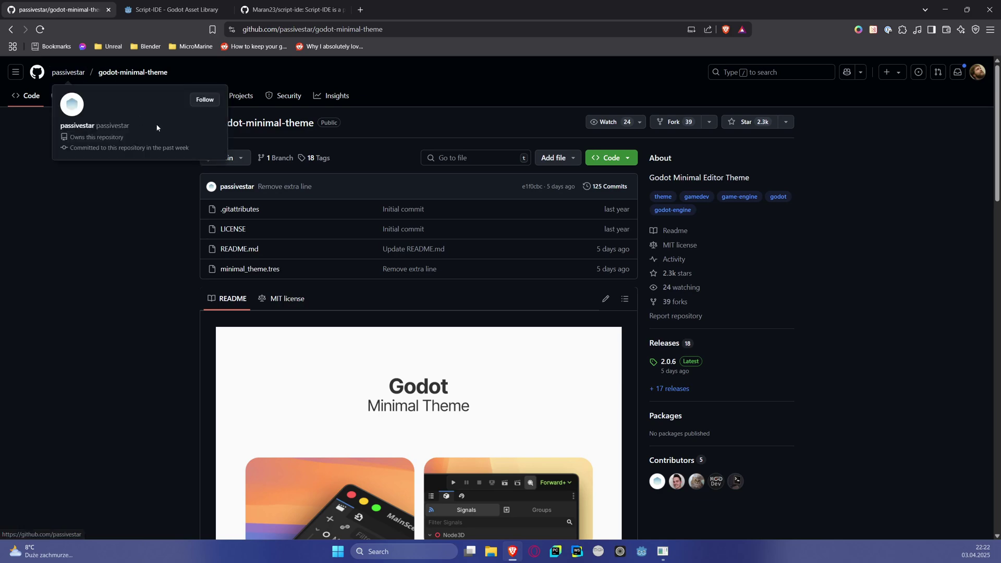
scroll(346, 310, "down", 14)
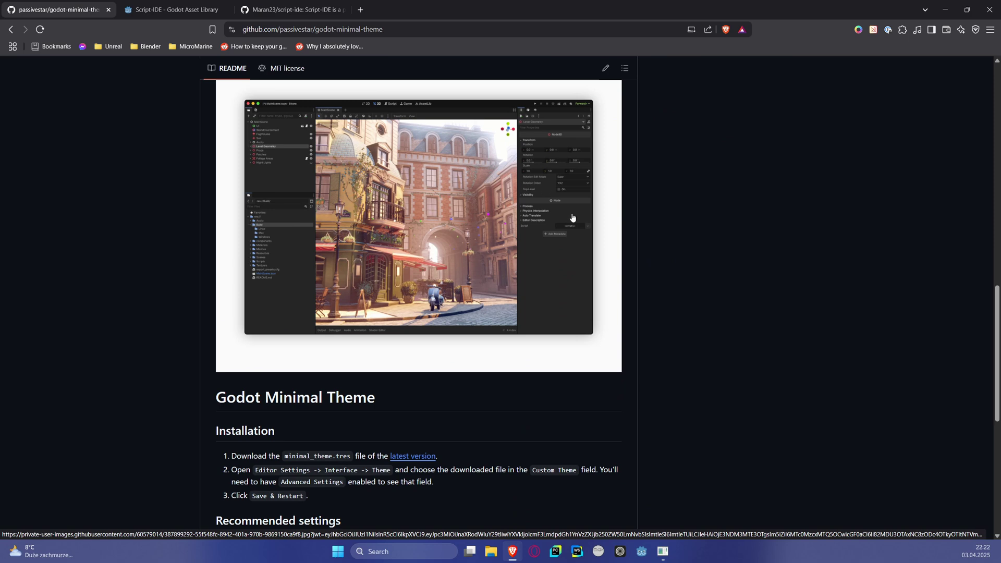
scroll(491, 360, "down", 3)
scroll(307, 329, "down", 2)
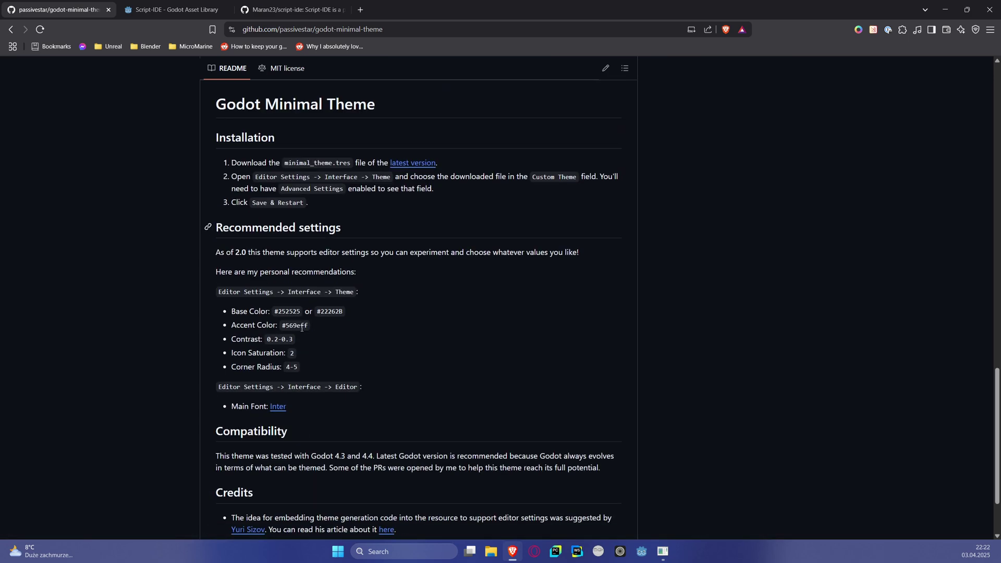
- Highlight the three Installation steps and the Editor Settings -> Interface -> Theme path
left_click_drag(232, 162, 389, 184)
left_click(325, 204)
left_click(276, 173)
left_click_drag(256, 178, 383, 185)
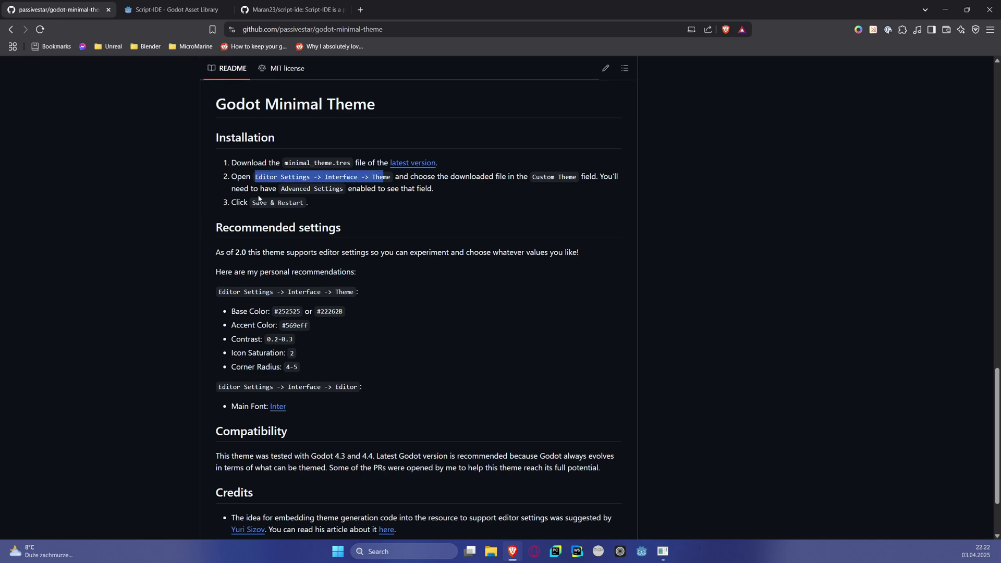
scroll(333, 255, "up", 15)
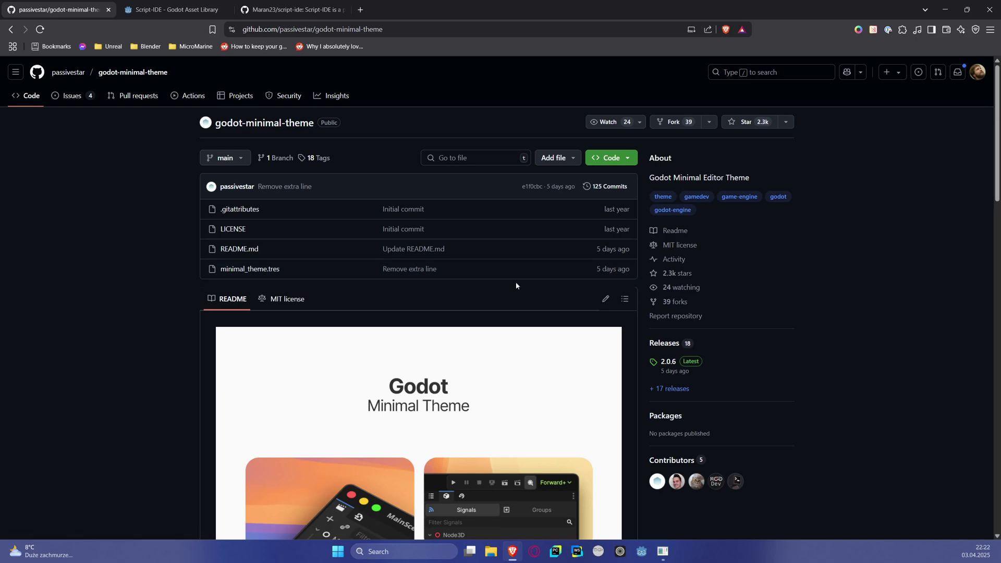
scroll(316, 286, "down", 3)
scroll(316, 285, "up", 3)
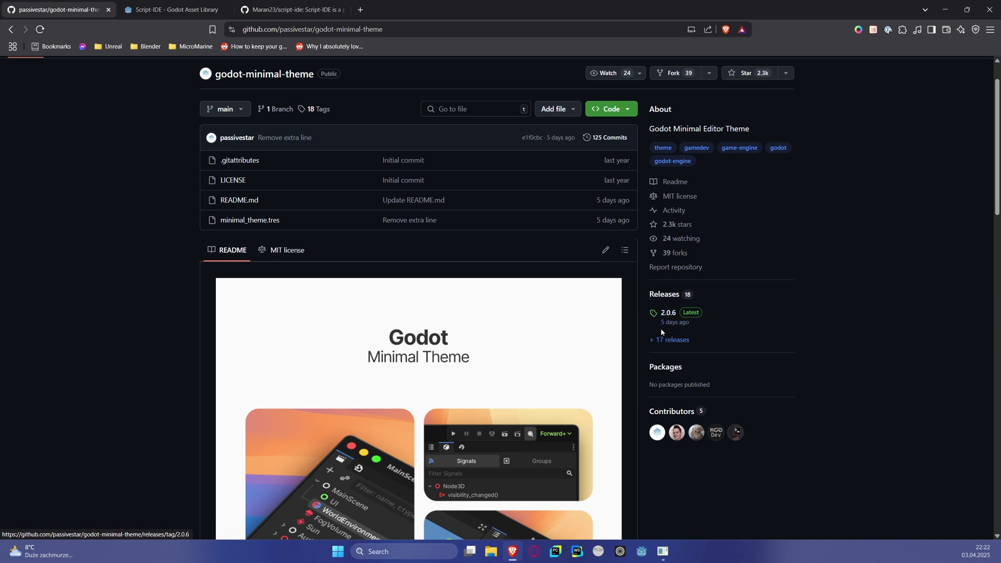
- Select the Recommended settings list and Installation steps, then return to Godot
mouse_move(674, 326)
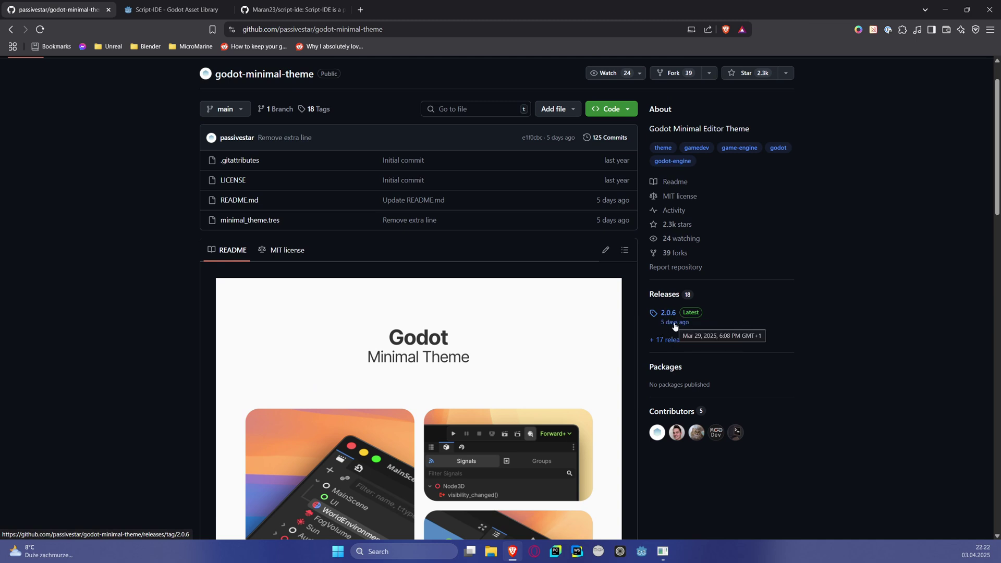
scroll(501, 338, "down", 15)
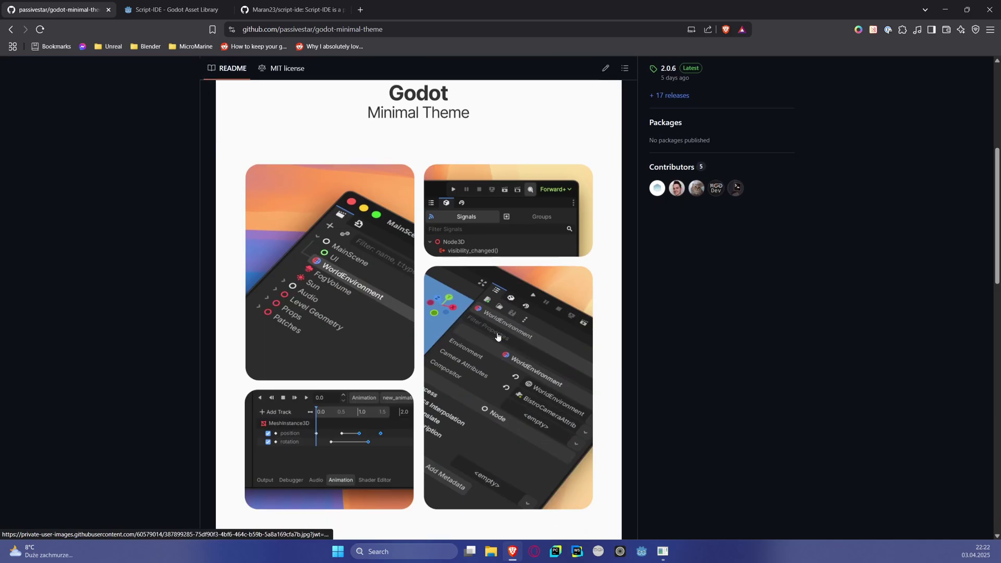
scroll(476, 375, "down", 3)
scroll(371, 390, "up", 3)
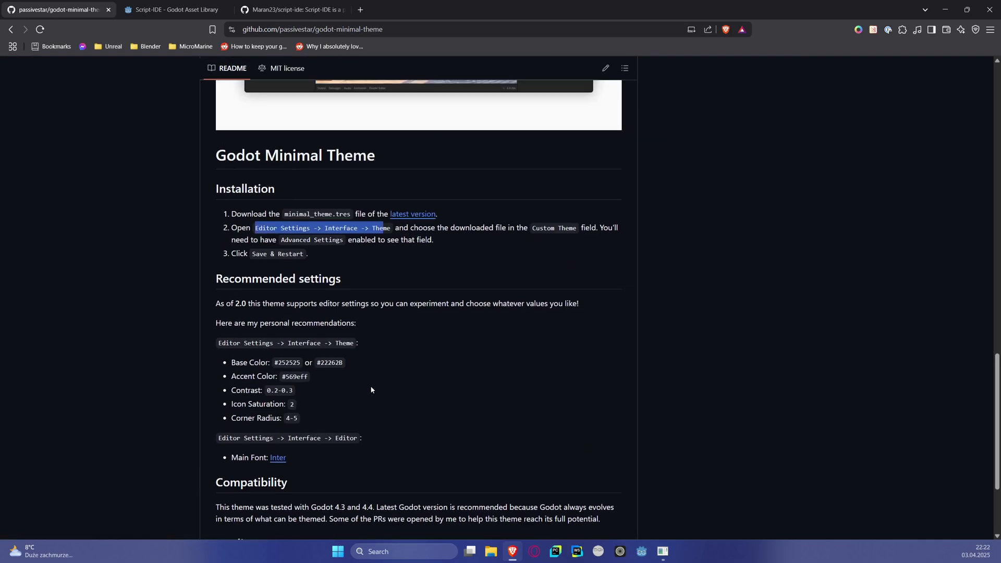
left_click_drag(398, 434, 209, 339)
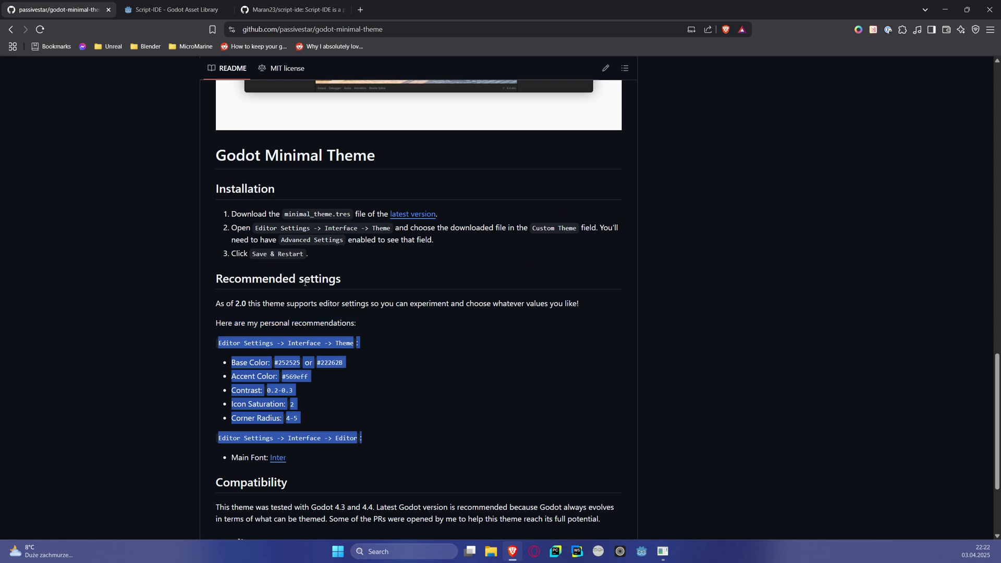
left_click_drag(360, 282, 223, 212)
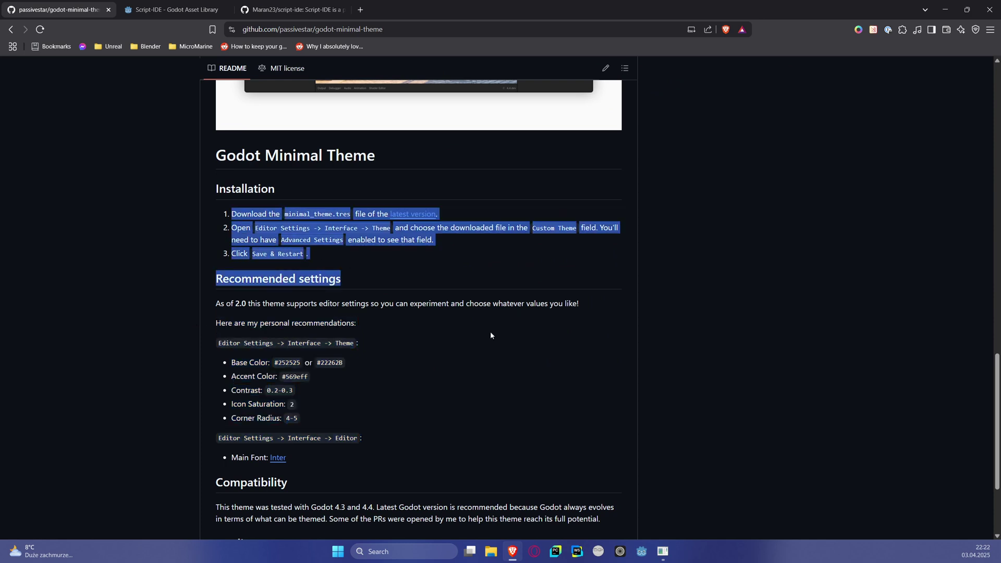
key("alt+Tab")
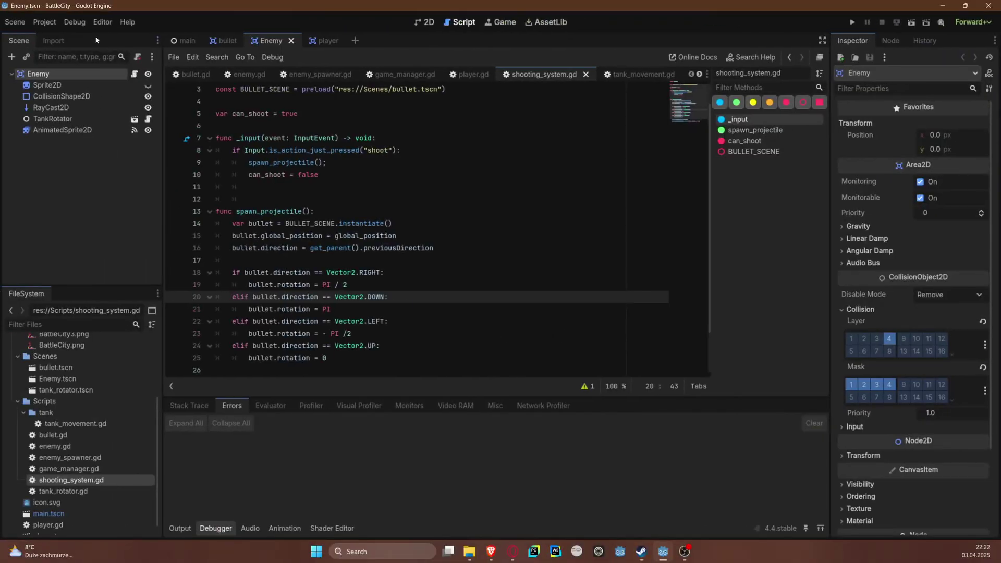
- Show Editor Settings' Interface > Theme page with minimal_theme.tres as Custom Theme, then switch to the browser
left_click(102, 22)
left_click(125, 37)
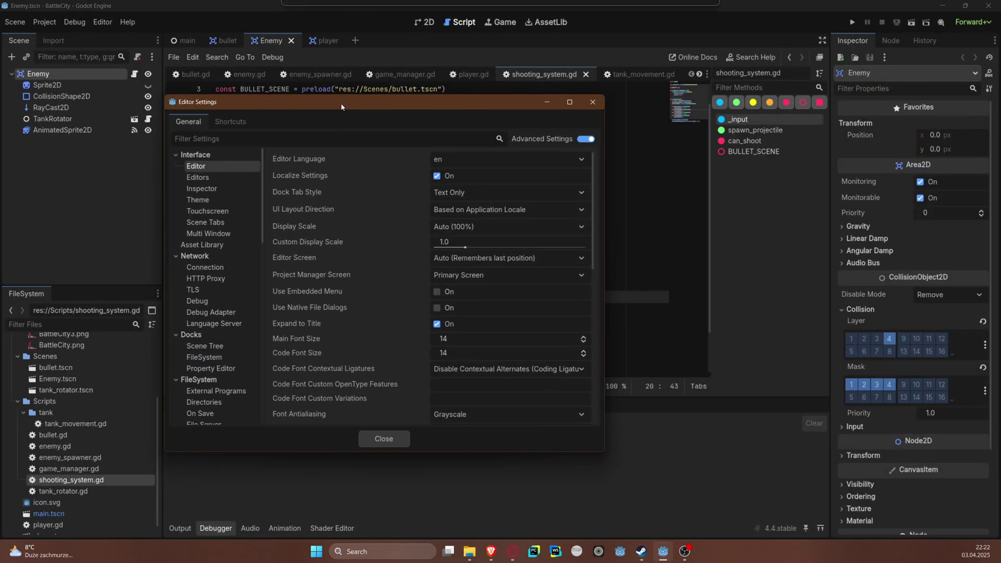
left_click(198, 201)
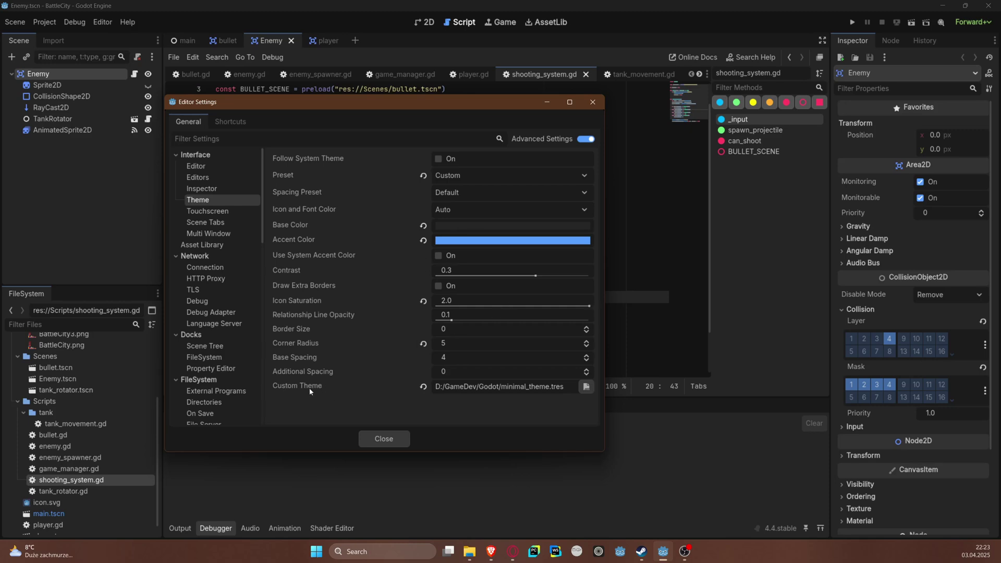
mouse_move(309, 391)
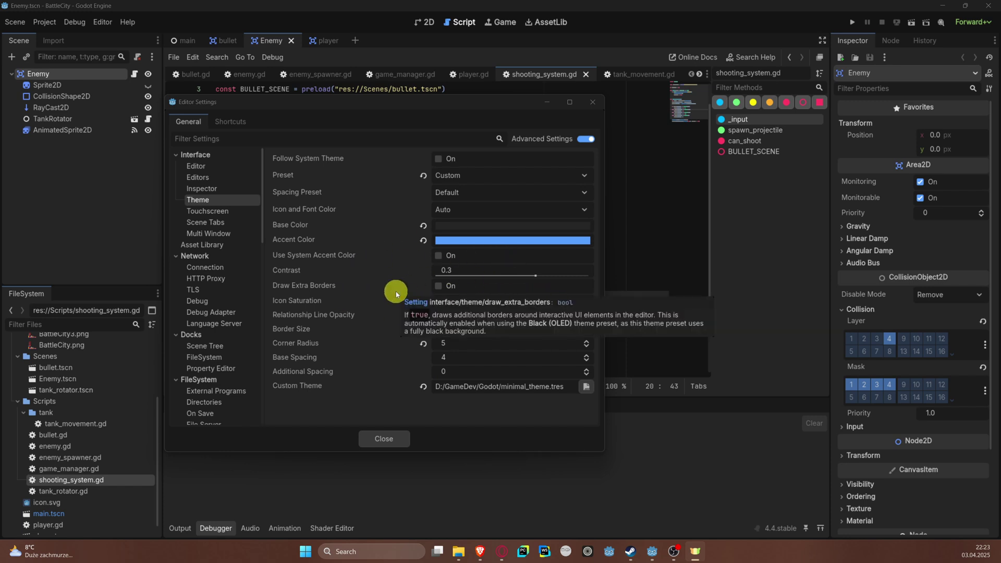
key("ctrl+super+Right")
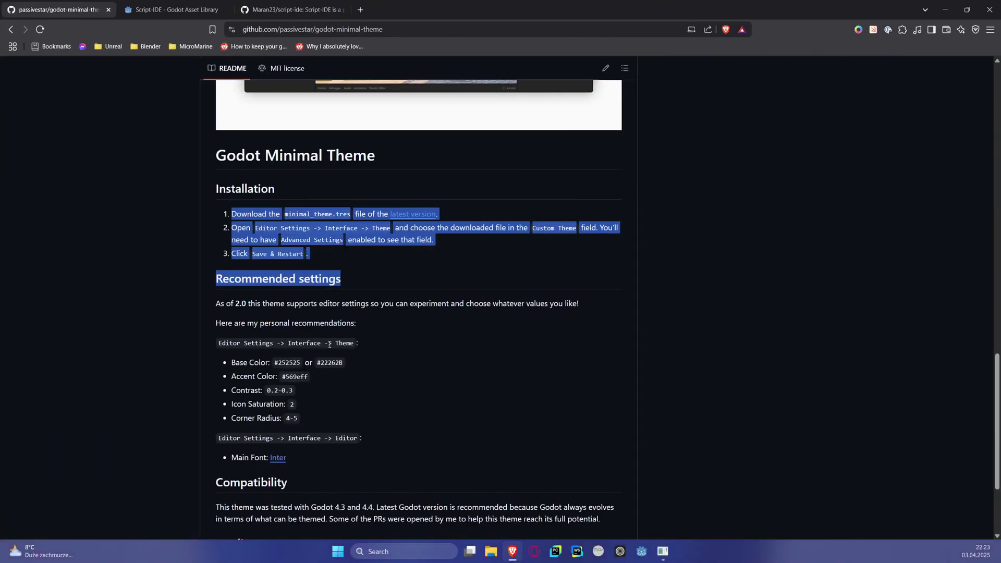
- Deselect the README text and switch back to Godot's Editor Settings theme page
left_click(286, 360)
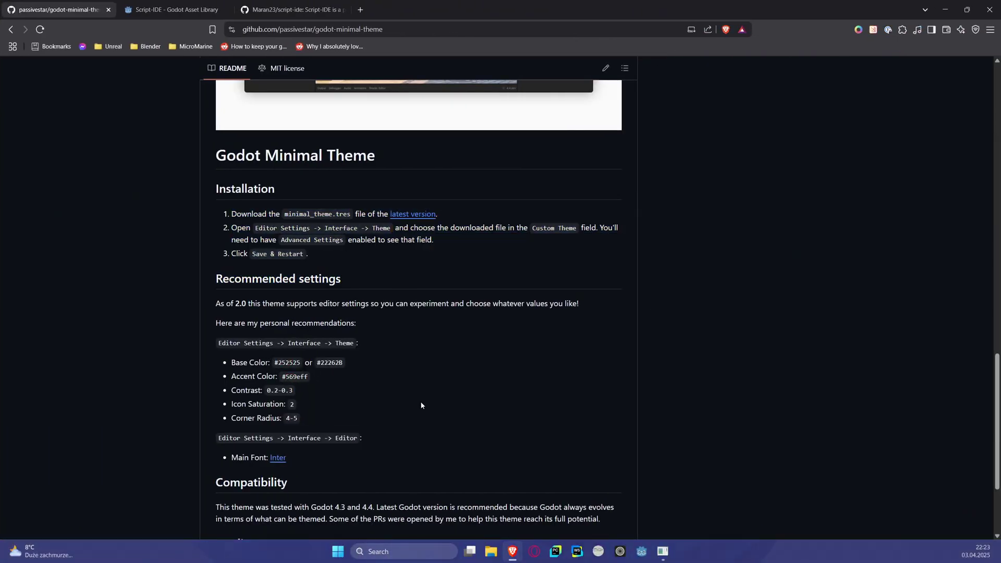
key("ctrl+super+Left")
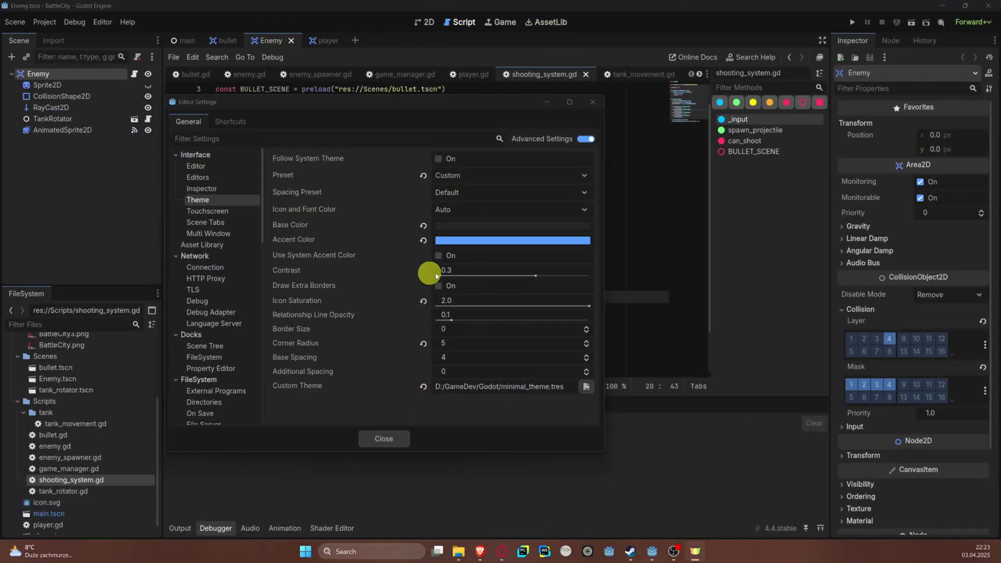
- Confirm the Base Color swatch reads 252525, then close Editor Settings
left_click(484, 225)
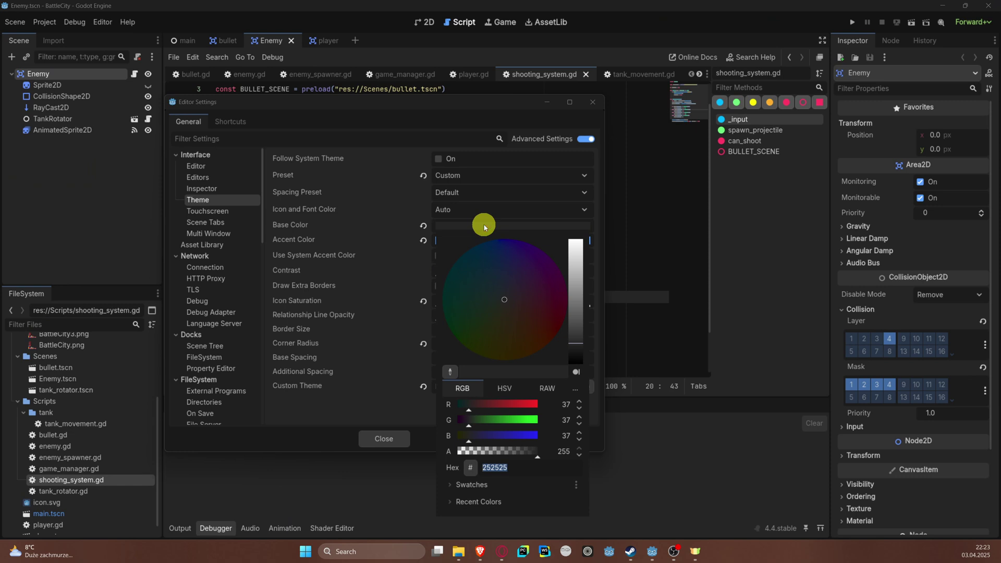
left_click(484, 224)
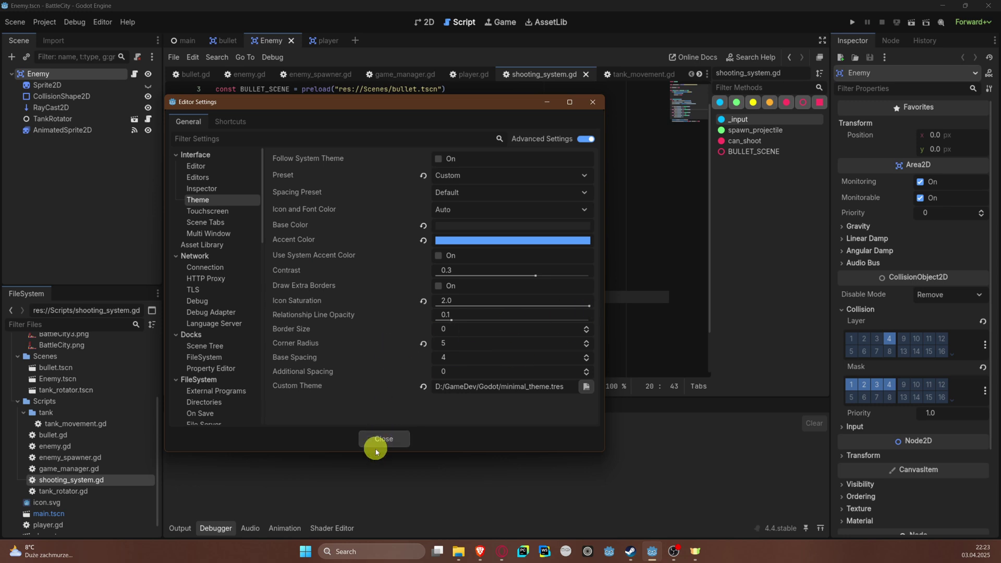
left_click(391, 439)
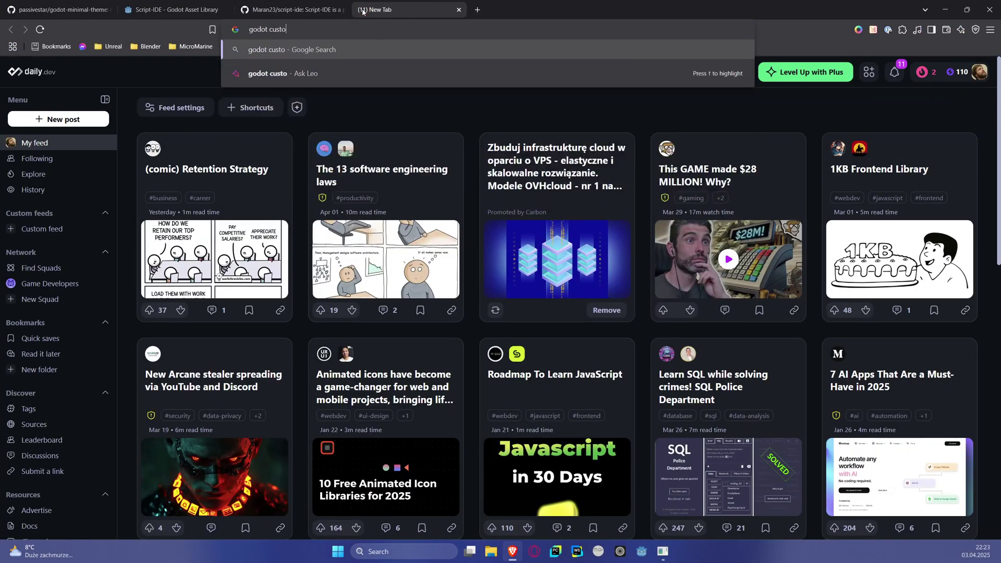
- Search Google for 'godot custom themes' in a new browser tab
type("m themes")
key("Return")
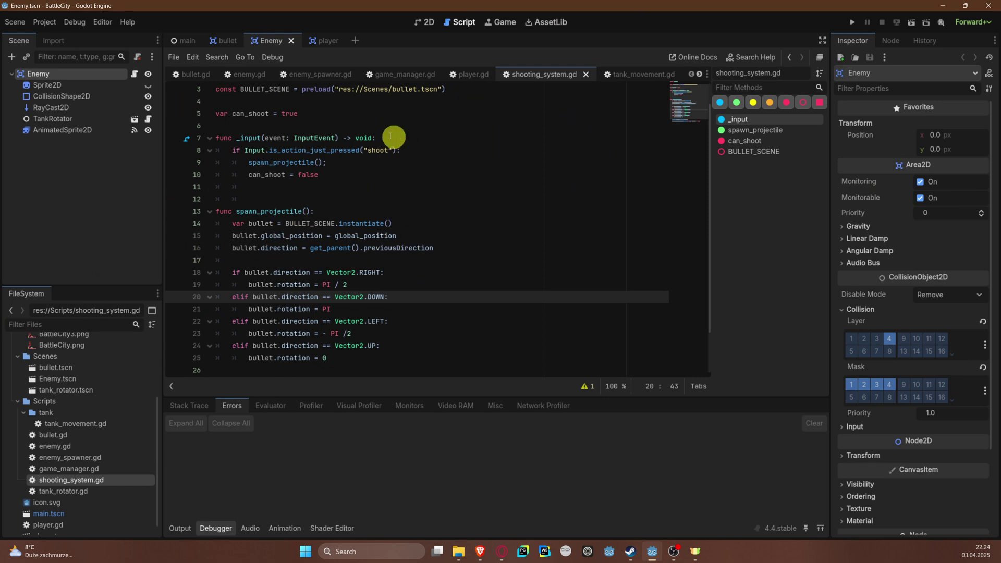
key("alt+Tab")
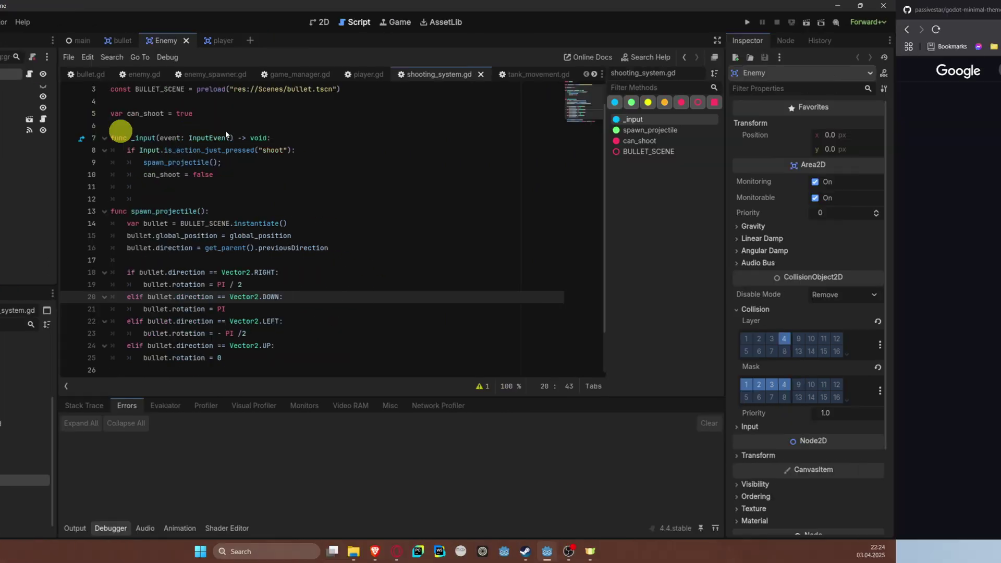
- Open the Maran23/script-ide repository and read through its README
left_click(279, 11)
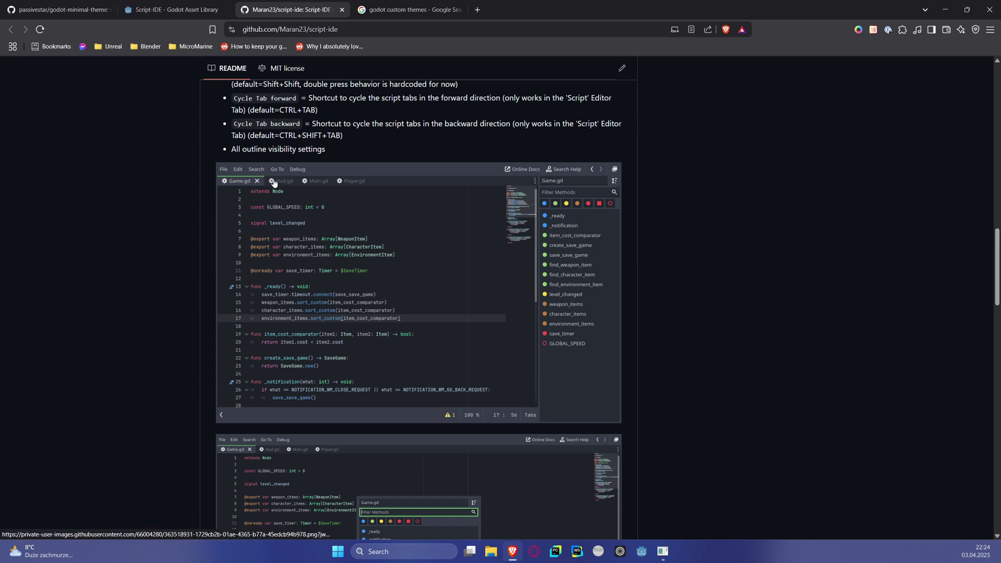
scroll(273, 182, "down", 2)
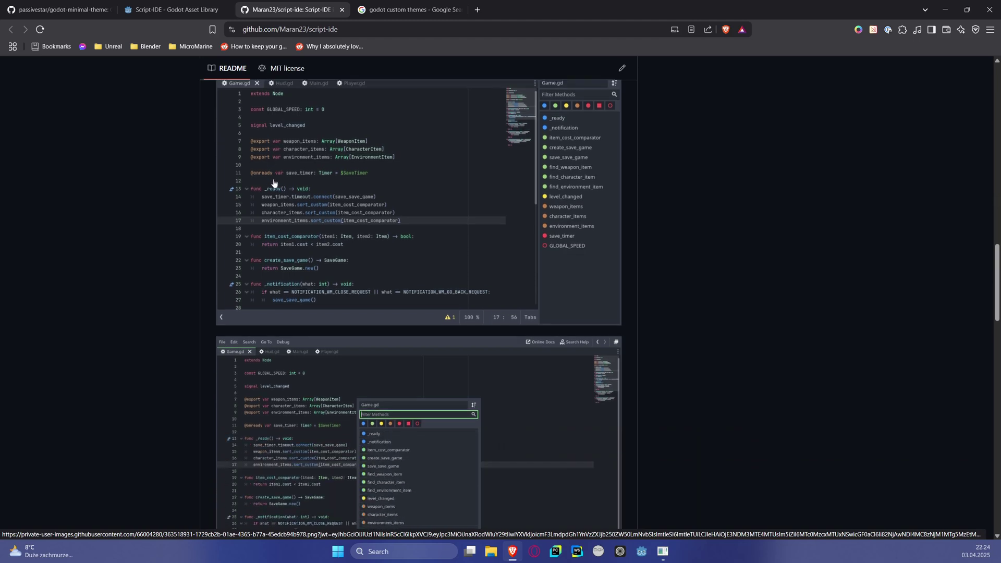
scroll(329, 197, "up", 3)
scroll(326, 199, "down", 2)
scroll(323, 202, "up", 2)
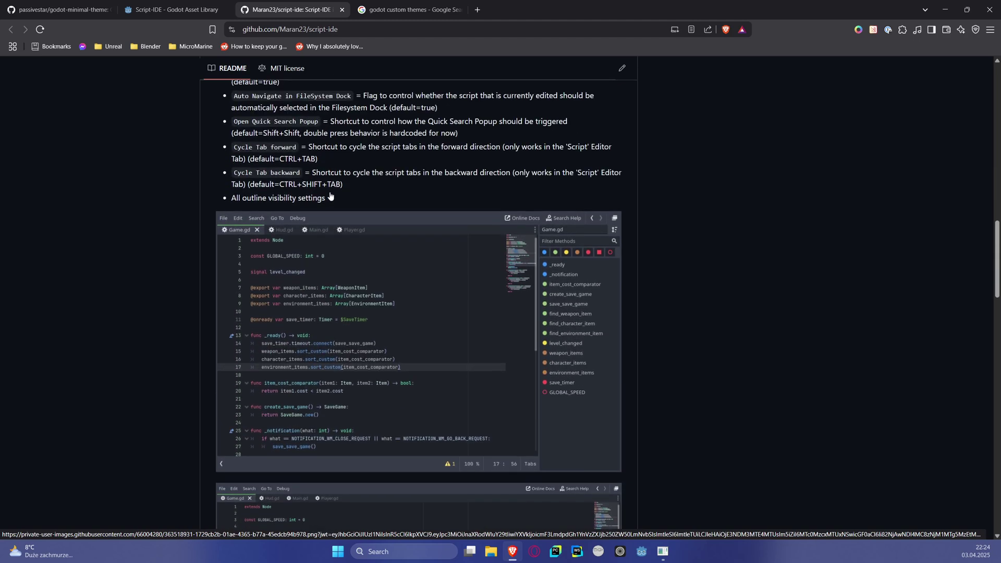
scroll(319, 206, "down", 2)
scroll(317, 206, "up", 1)
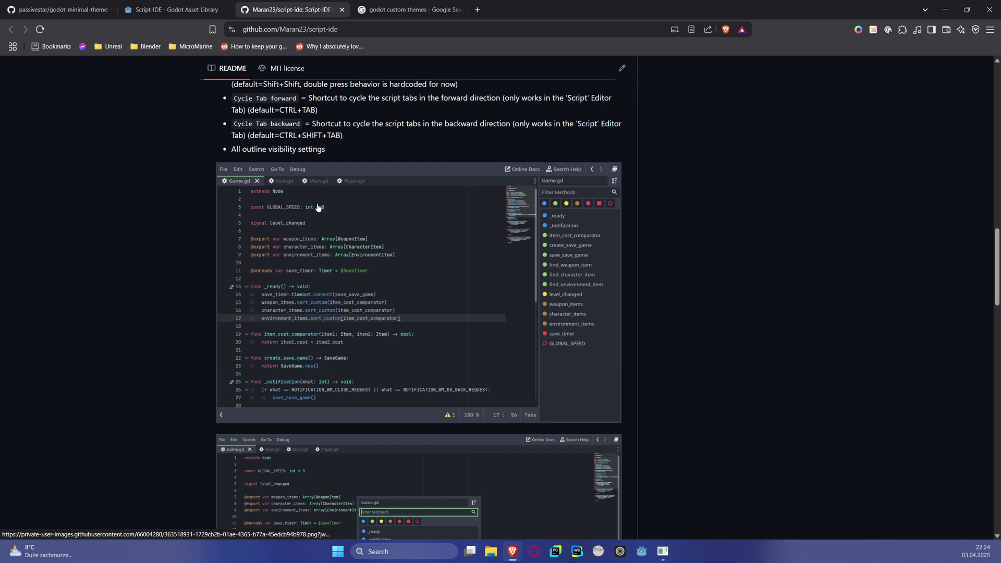
scroll(269, 203, "up", 15)
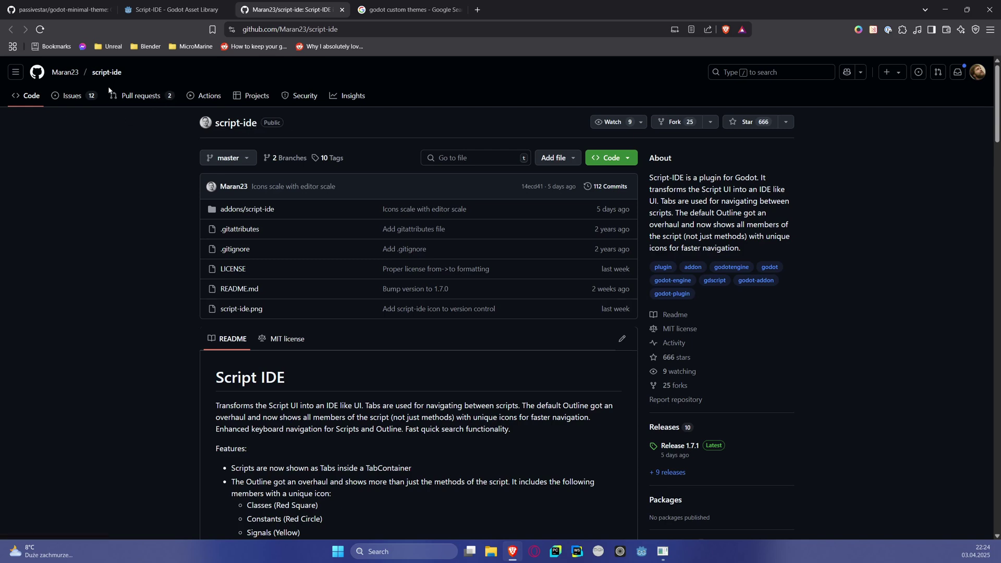
scroll(685, 370, "down", 2)
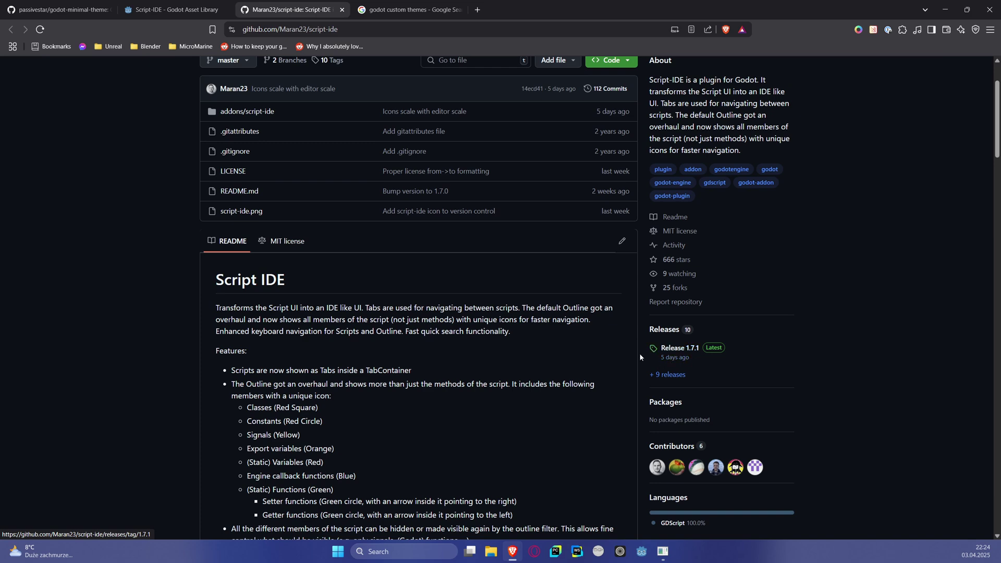
scroll(608, 360, "up", 2)
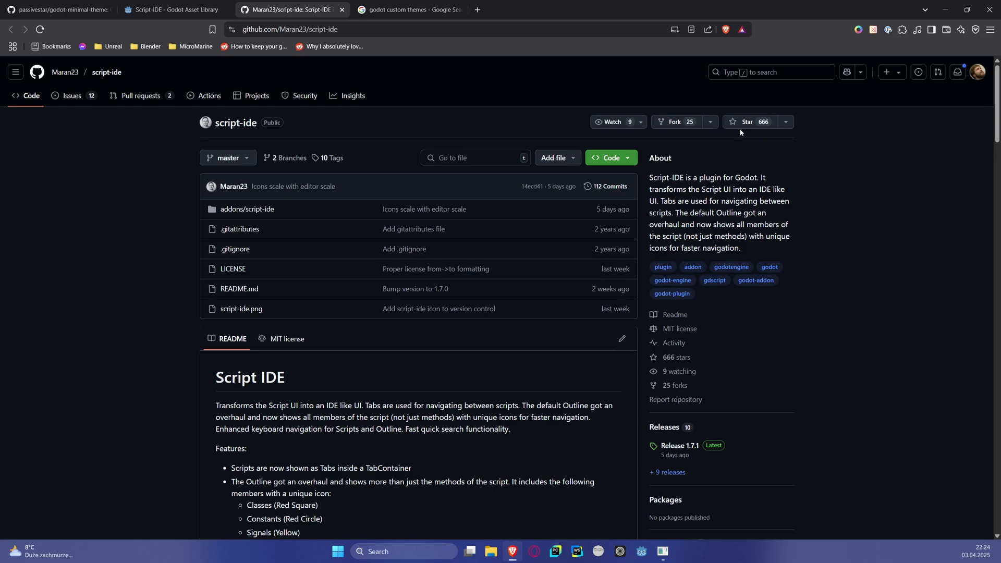
- Star the godot-minimal-theme repository, then star script-ide
left_click(58, 10)
scroll(379, 211, "up", 15)
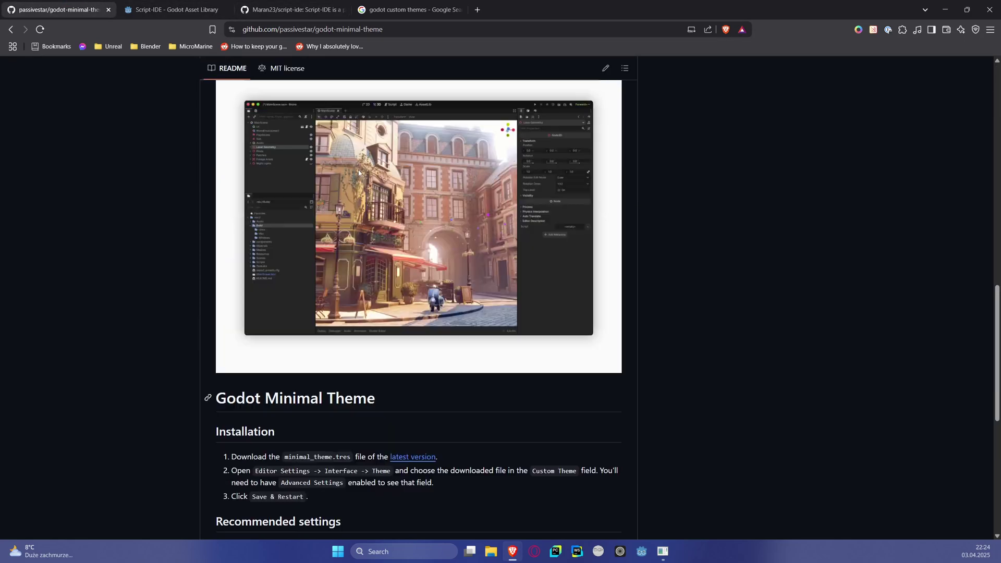
scroll(379, 210, "up", 5)
left_click(748, 122)
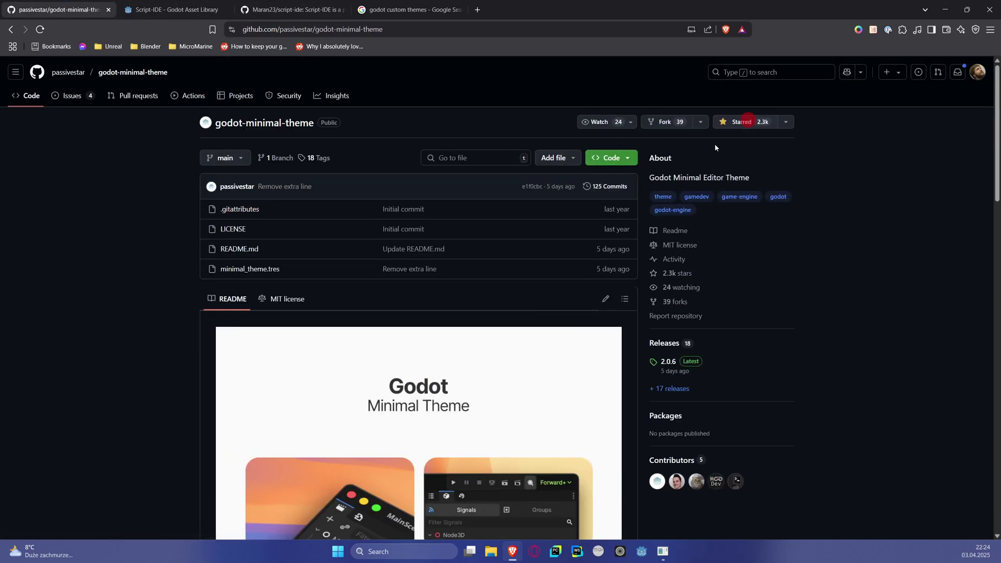
left_click(289, 9)
left_click(748, 123)
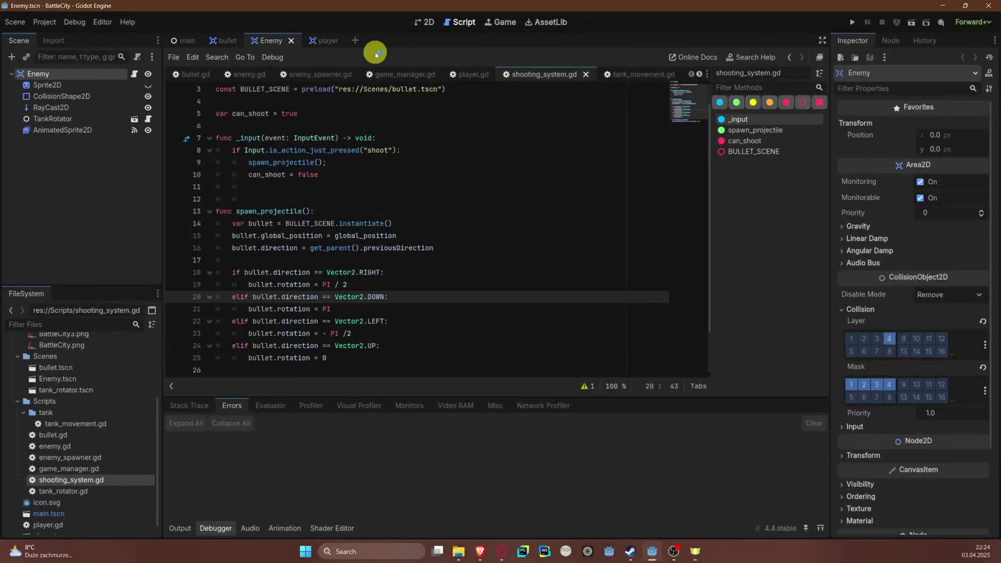
- Search AssetLib for 'Script' and review the Script-IDE plugin's details before closing them
left_click(550, 23)
left_click(278, 64)
type("S")
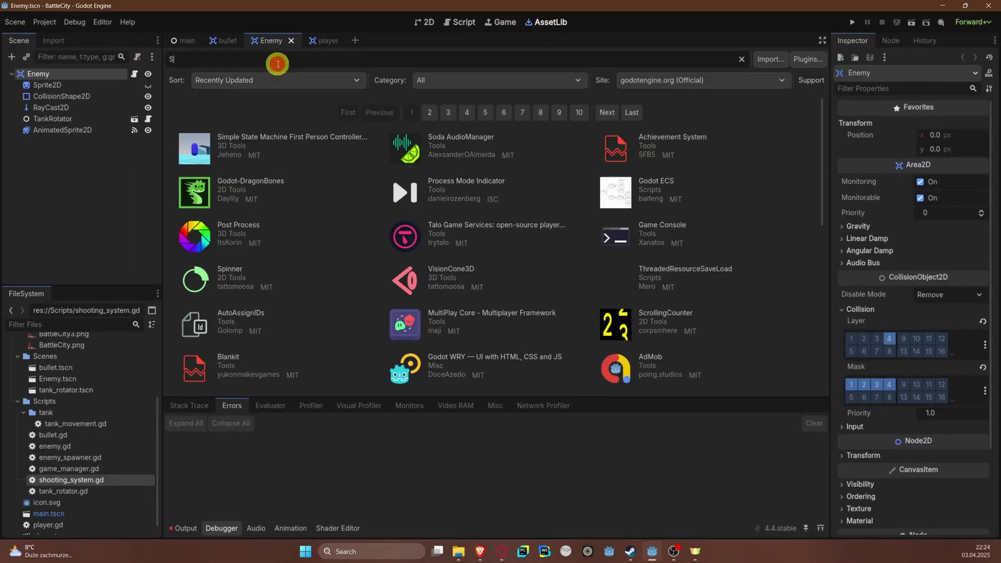
type("cript")
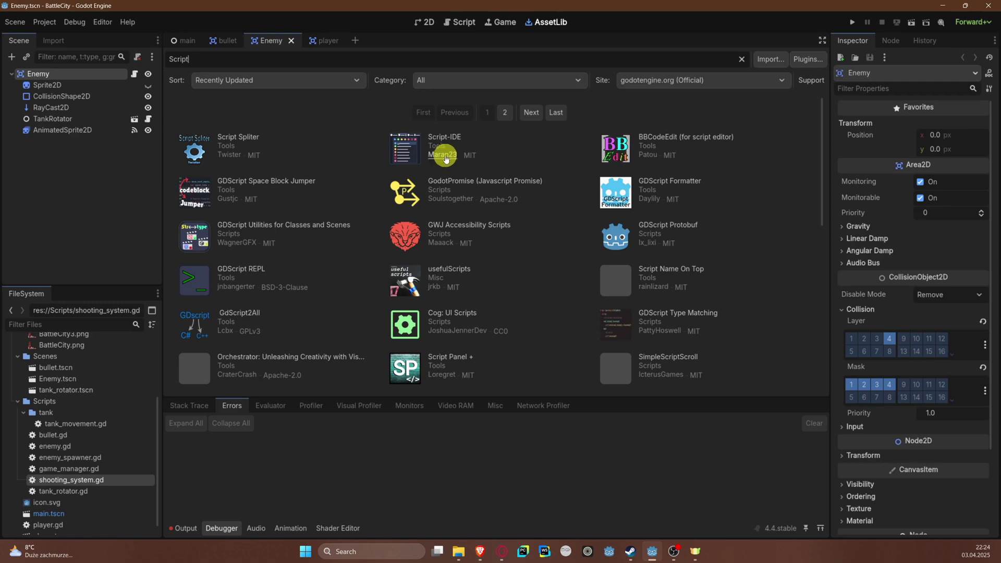
left_click(398, 155)
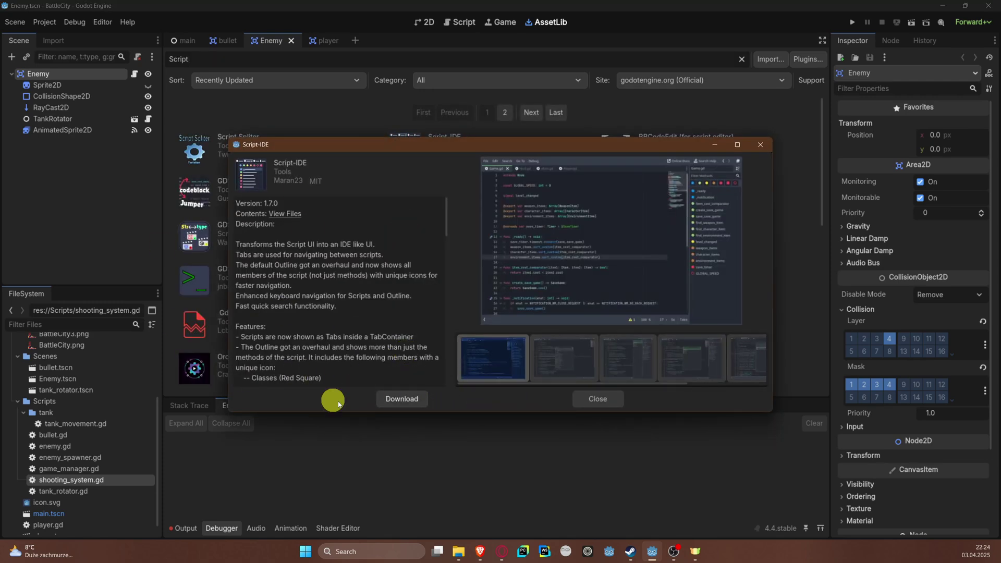
left_click(596, 399)
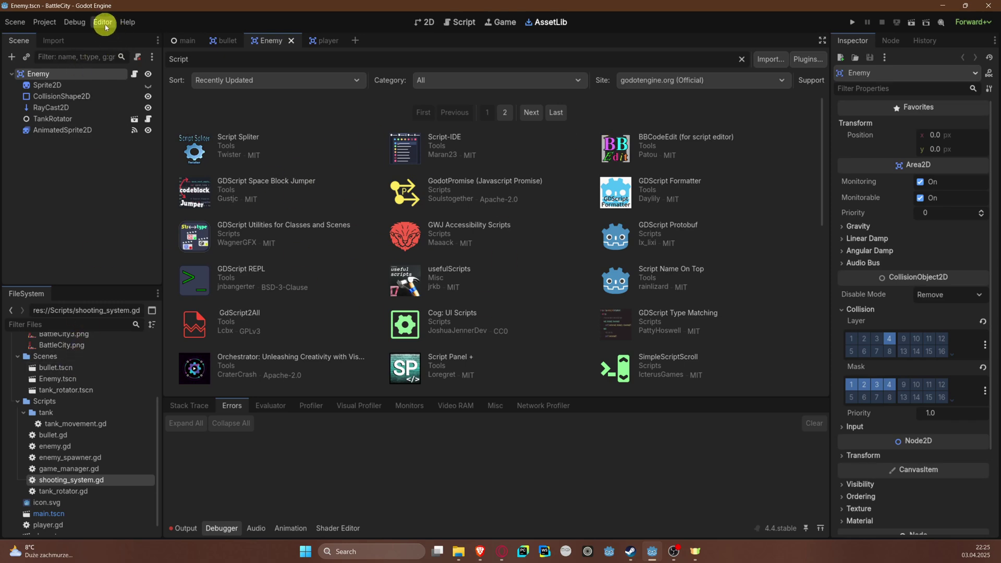
- Uncheck Script-IDE's Enabled box under Project Settings > Plugins, then return to the Script workspace
left_click(45, 22)
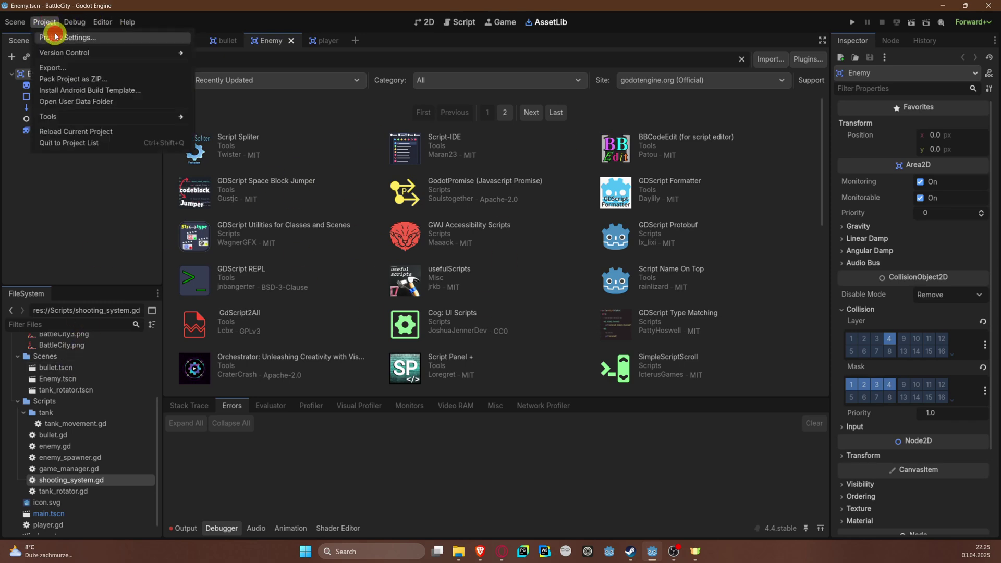
left_click(54, 33)
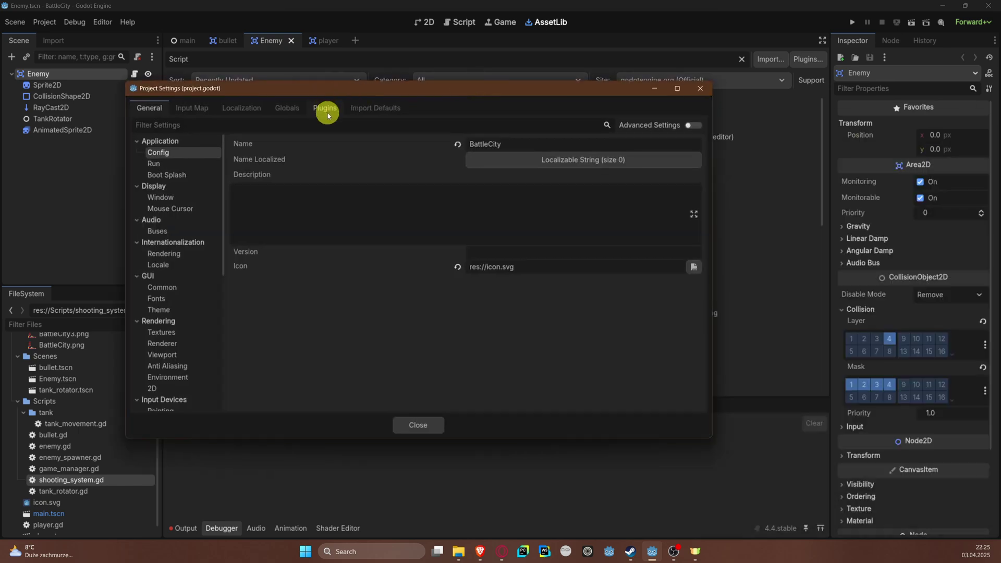
left_click(324, 109)
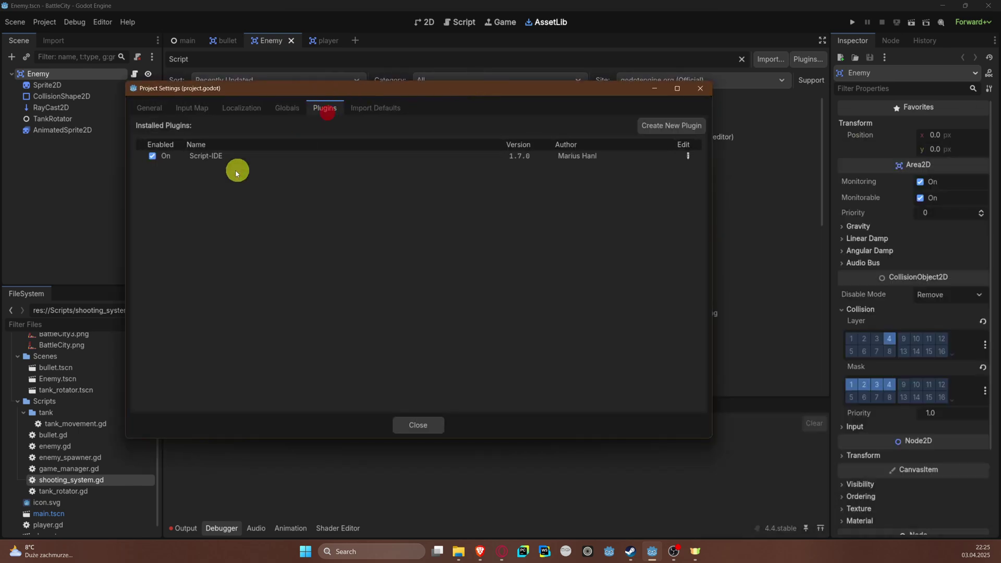
left_click(157, 159)
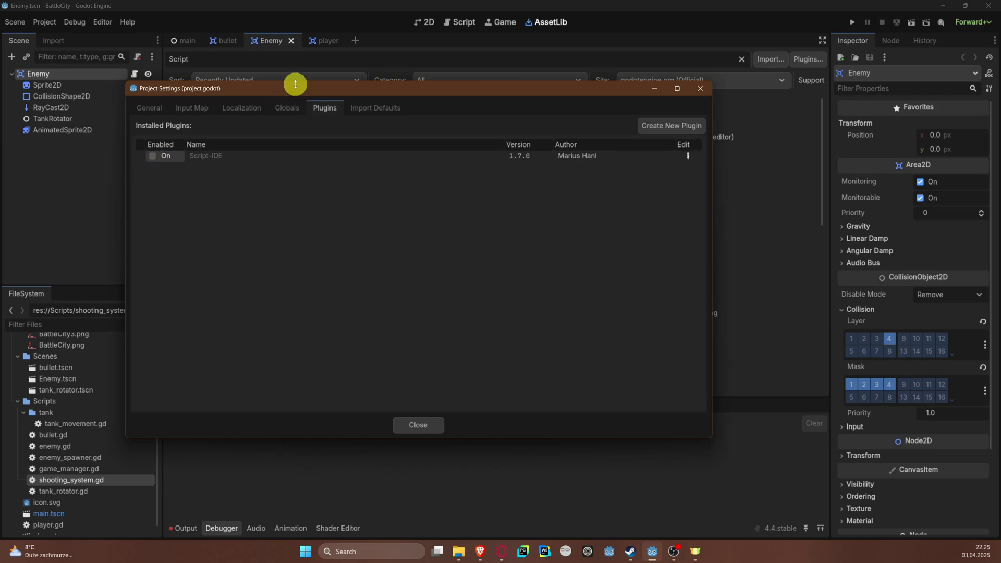
left_click_drag(295, 84, 385, 137)
key("Escape")
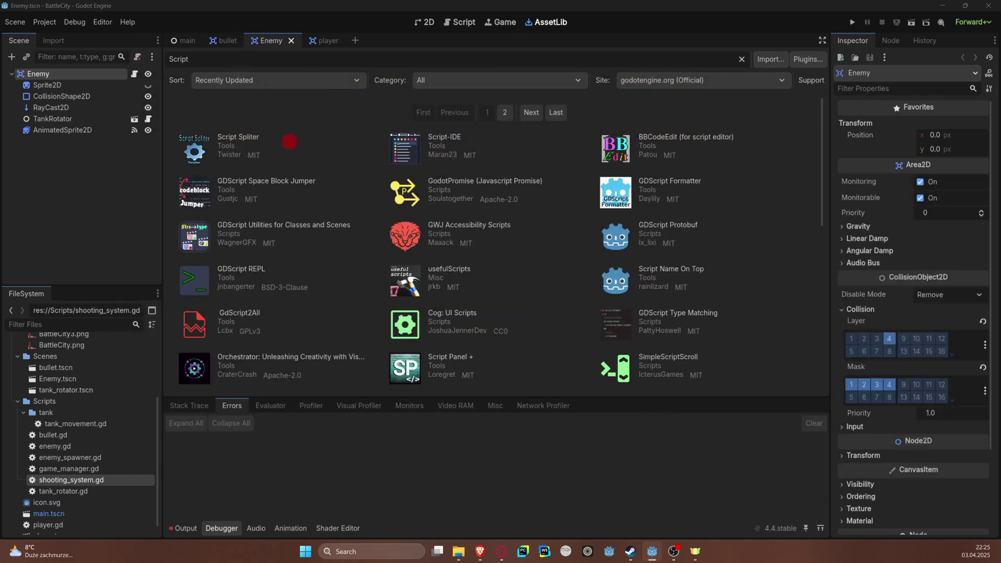
left_click(151, 120)
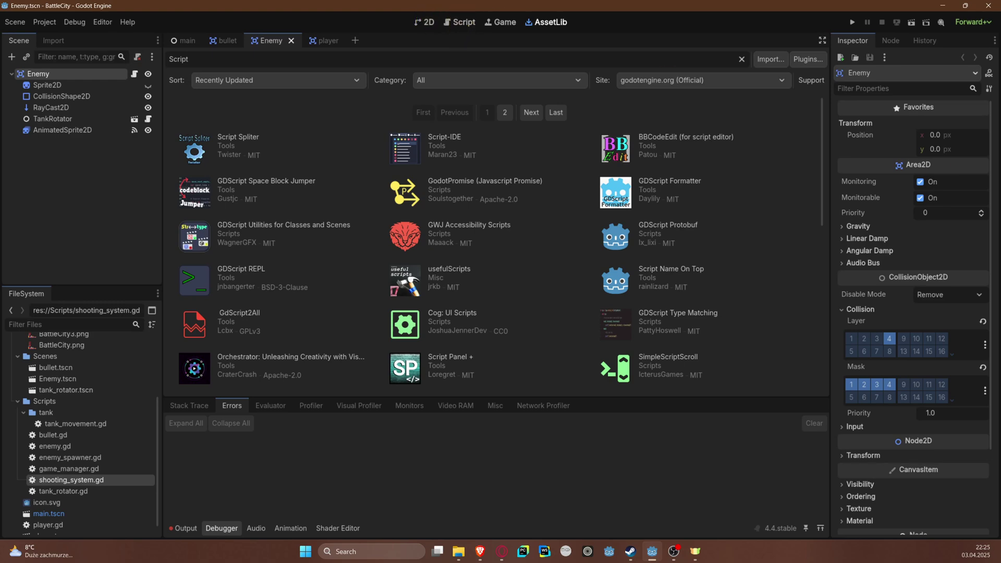
left_click(471, 25)
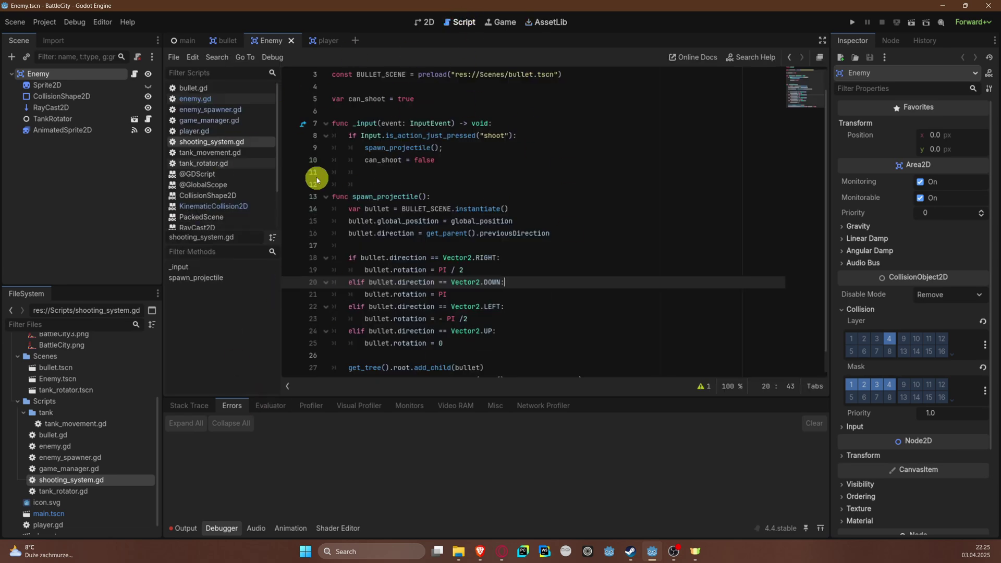
- Drag the Scene/FileSystem dock splitter left to widen the shooting_system.gd script view
left_click_drag(161, 245, 89, 248)
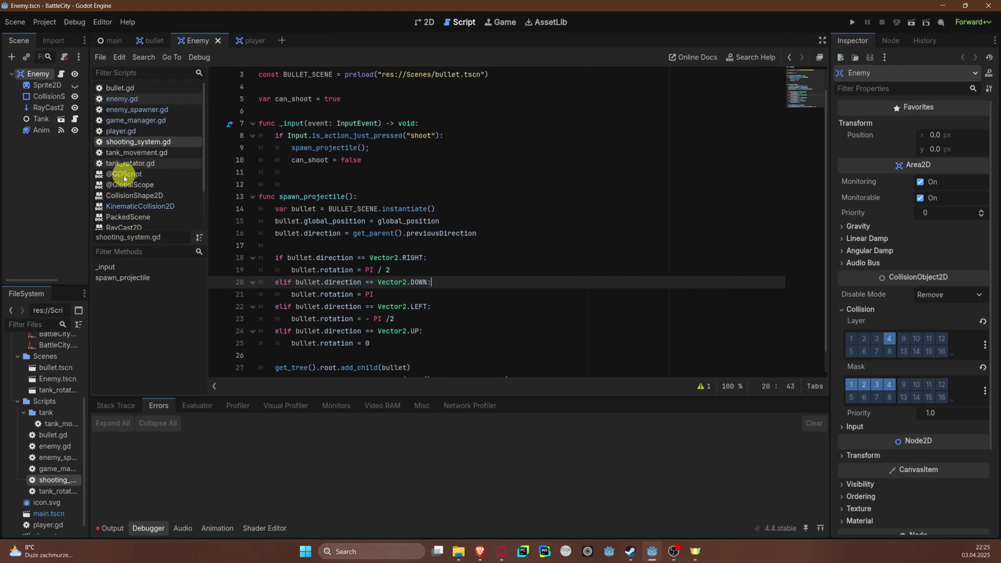
scroll(146, 151, "down", 3)
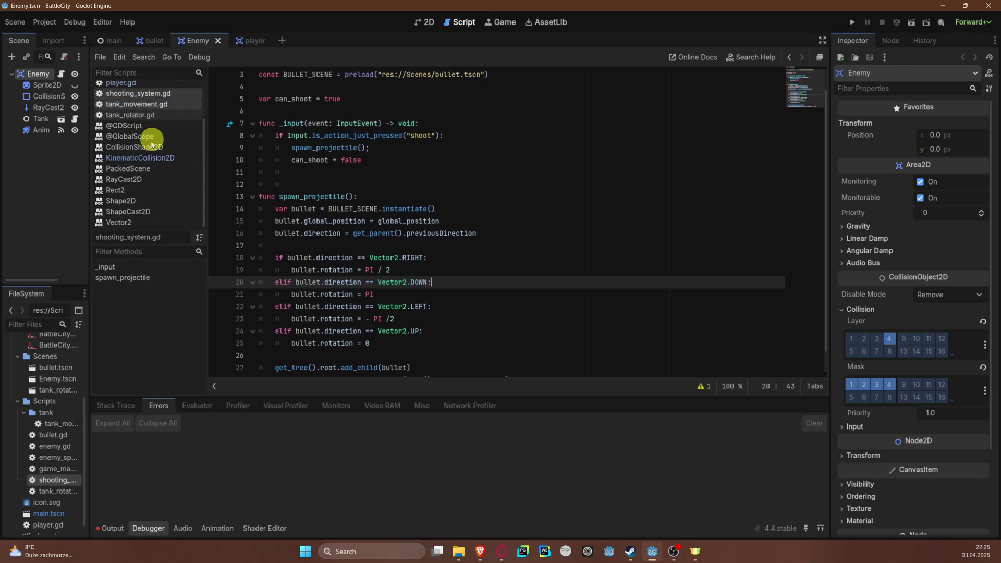
scroll(131, 125, "up", 3)
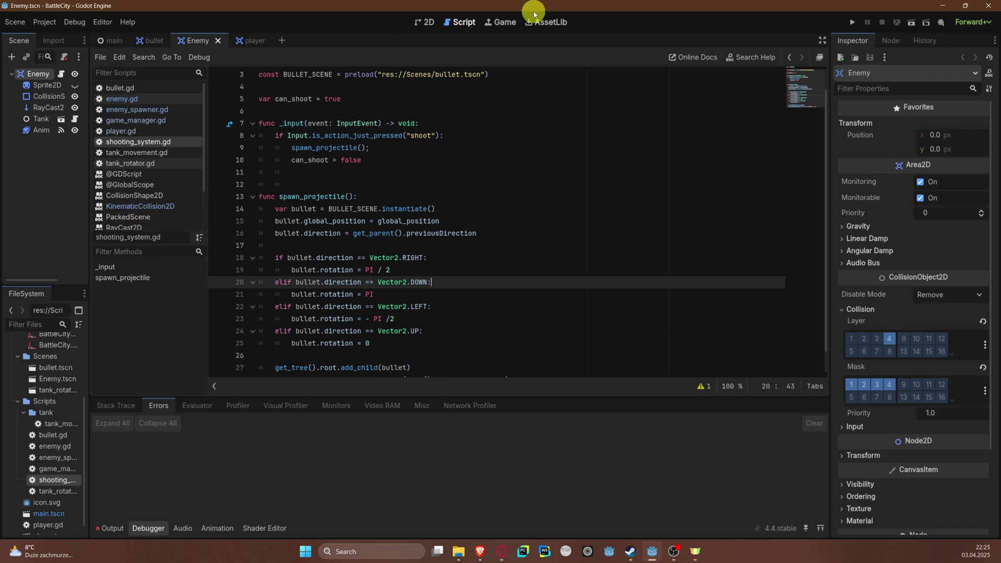
left_click(45, 22)
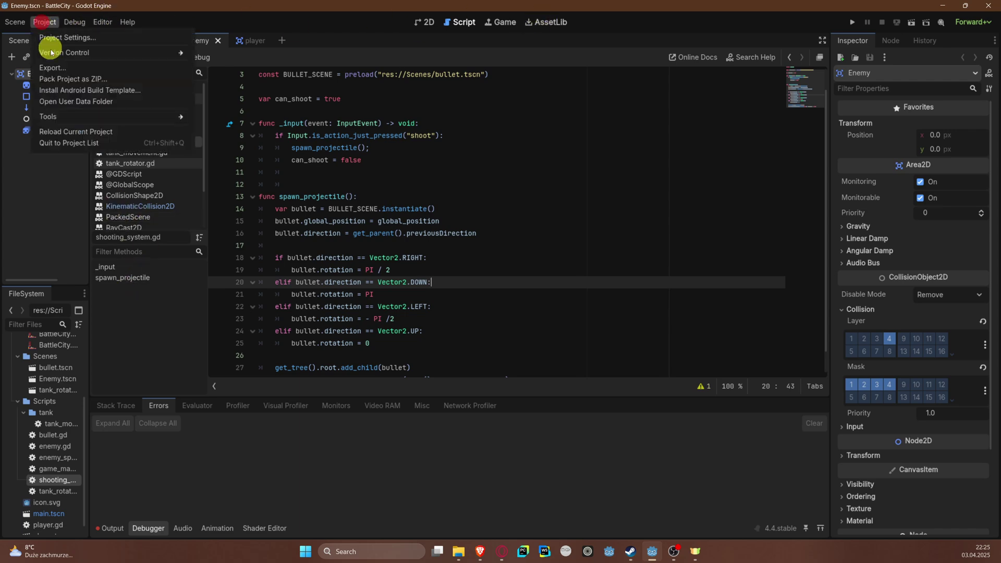
- Open Project Settings to enable the Script-IDE plugin
left_click(88, 38)
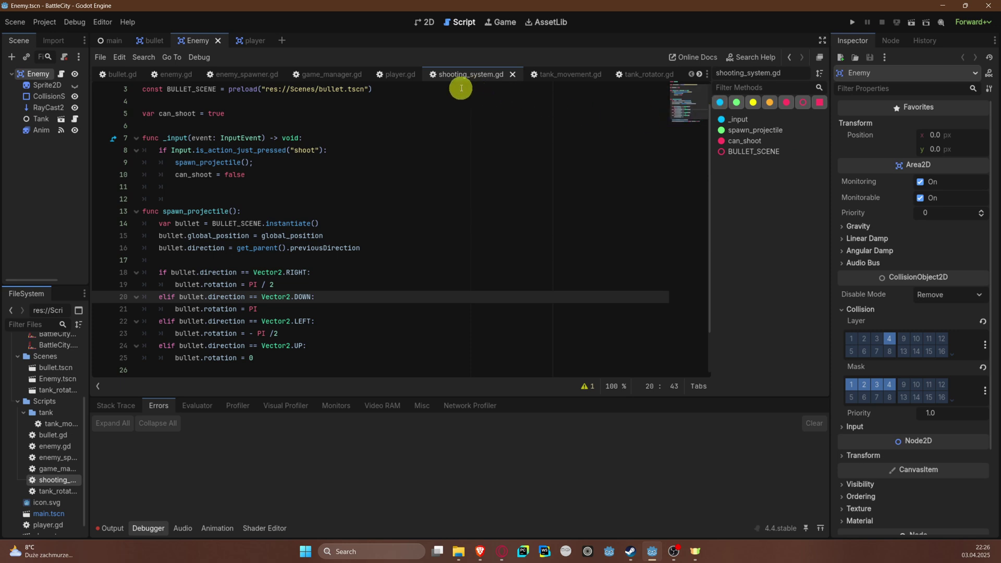
- Cycle forward through the script tabs, then step back once to land on enemy_spawner.gd
left_click(479, 77)
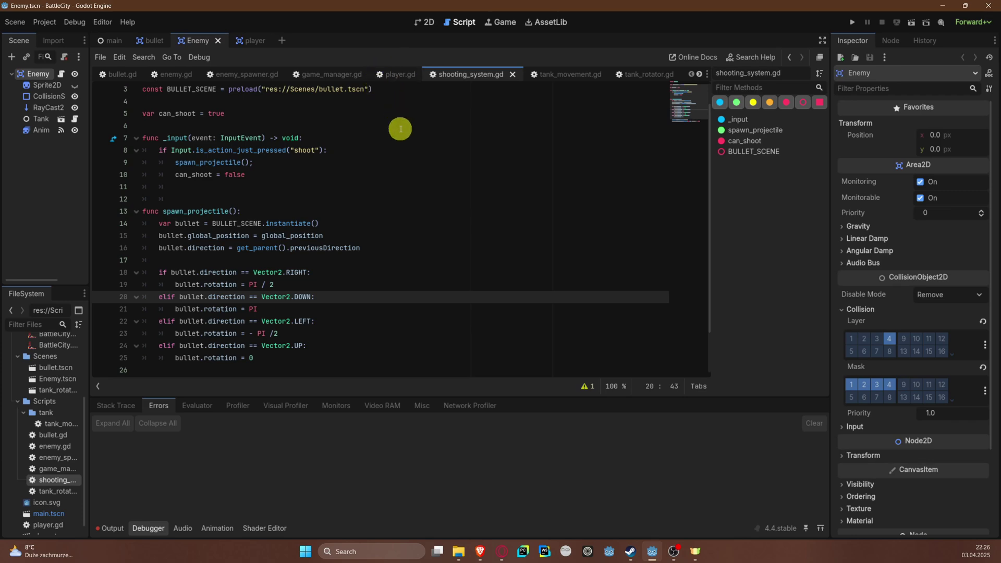
key("ctrl+shift+period")
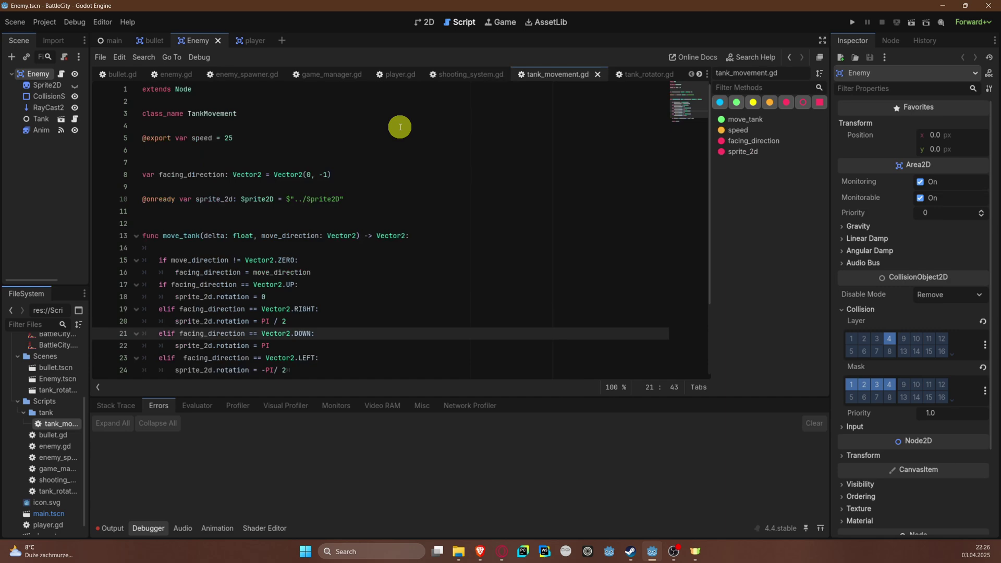
key("ctrl+shift+period")
key("ctrl+shift+period")
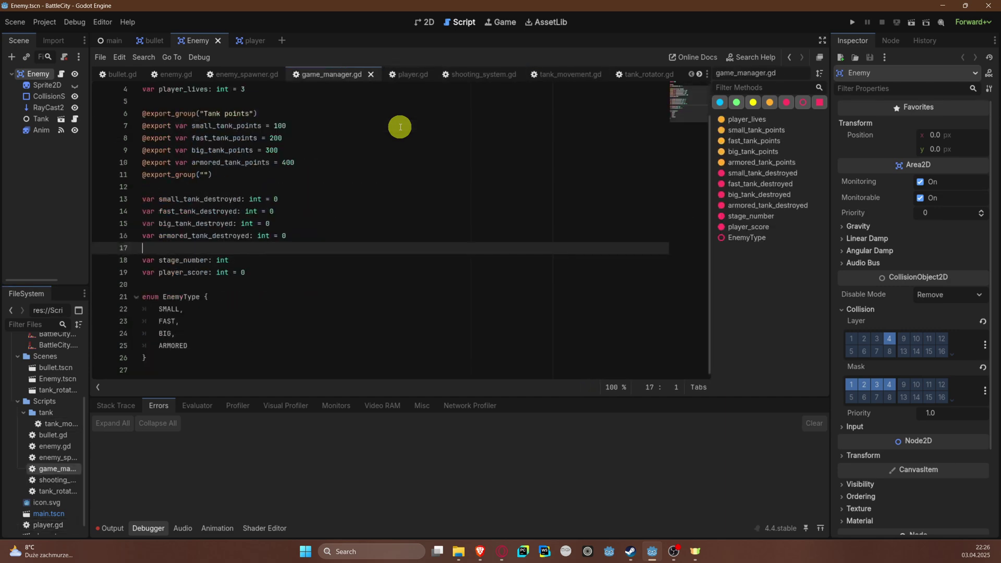
key("ctrl+shift+period")
key("ctrl+shift+period")
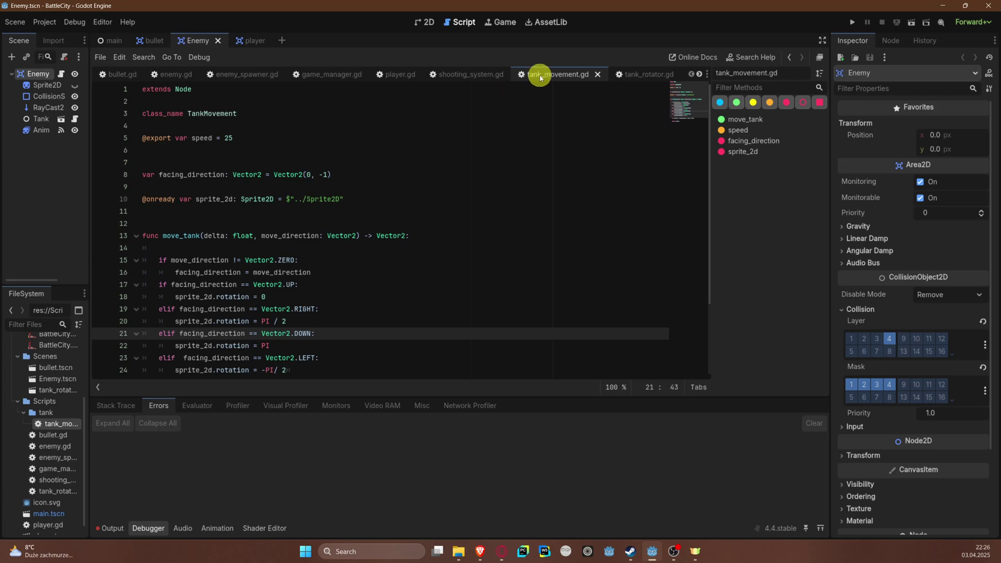
key("ctrl+shift+period")
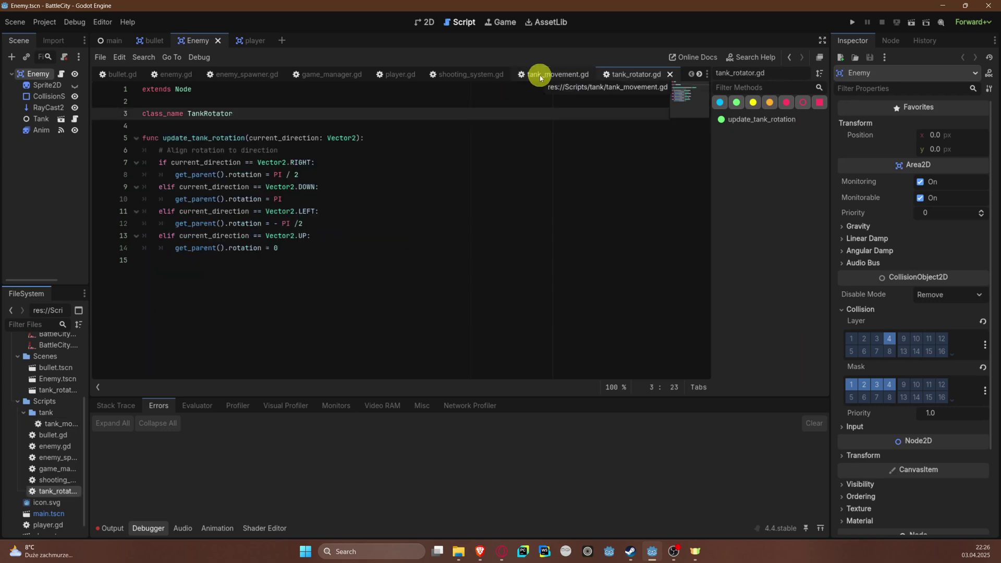
key("ctrl+shift+comma")
key("ctrl+shift+comma")
key("ctrl+shift+comma")
key("ctrl+shift+comma")
key("ctrl+shift+comma")
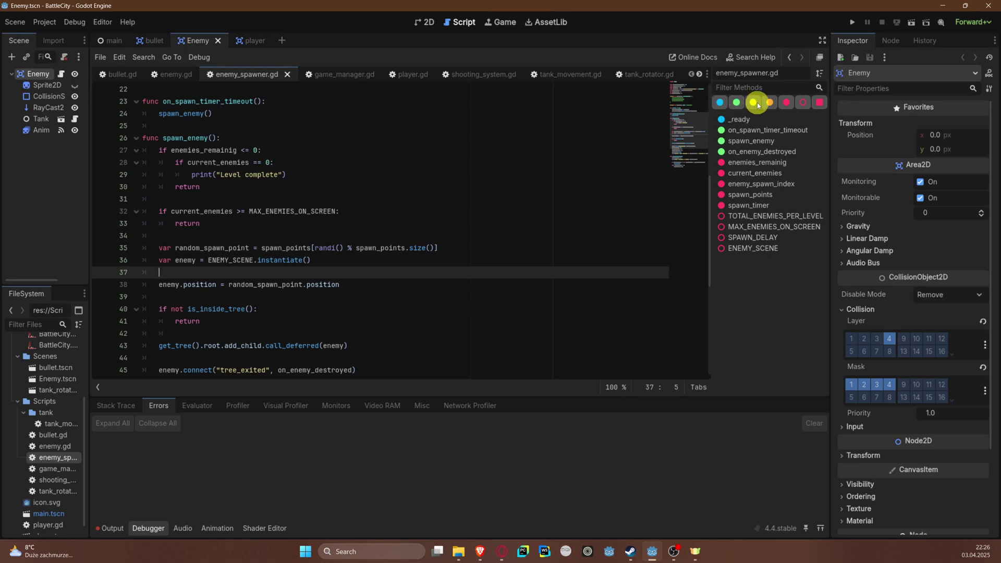
left_click(725, 106)
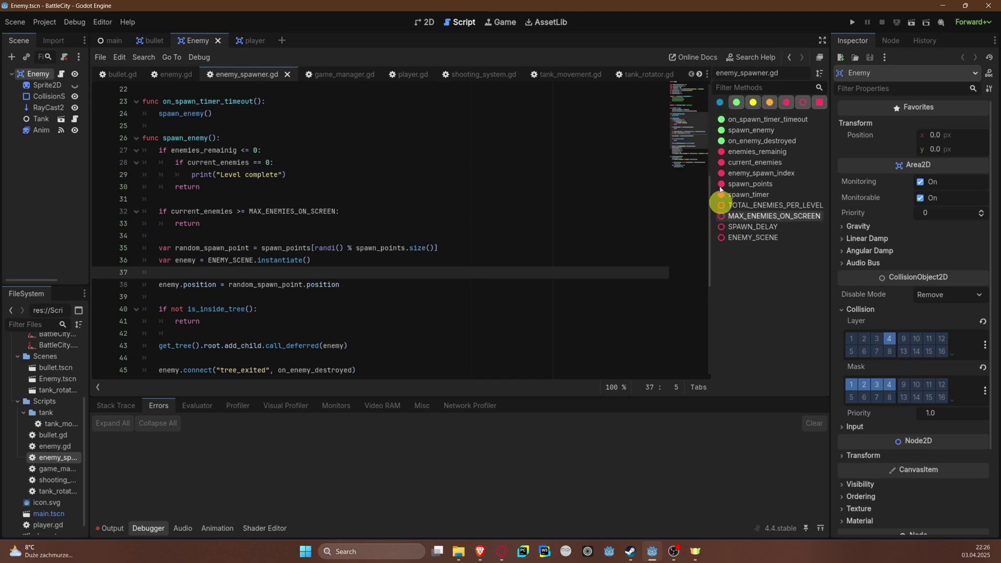
right_click(722, 104)
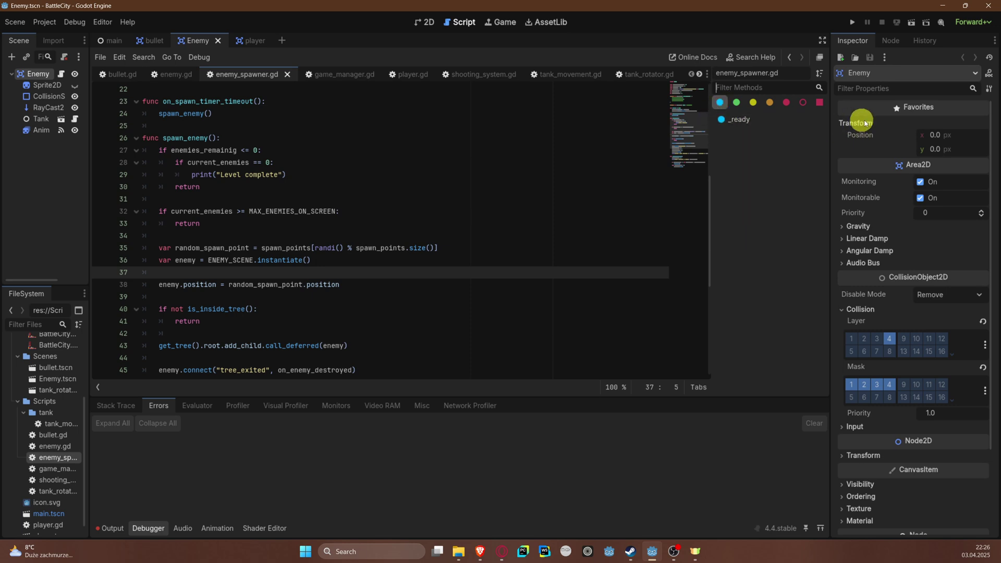
left_click(755, 119)
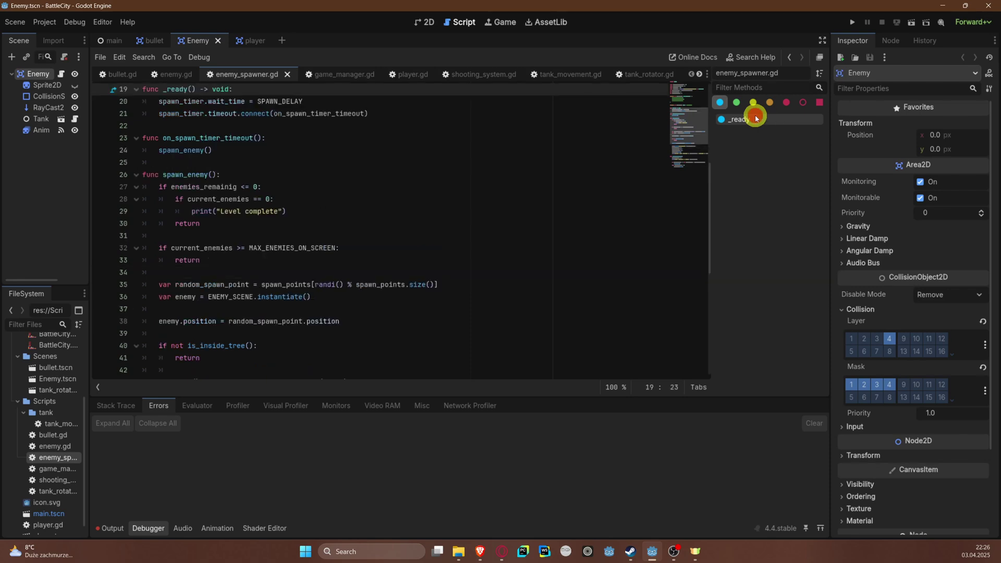
left_click(721, 103)
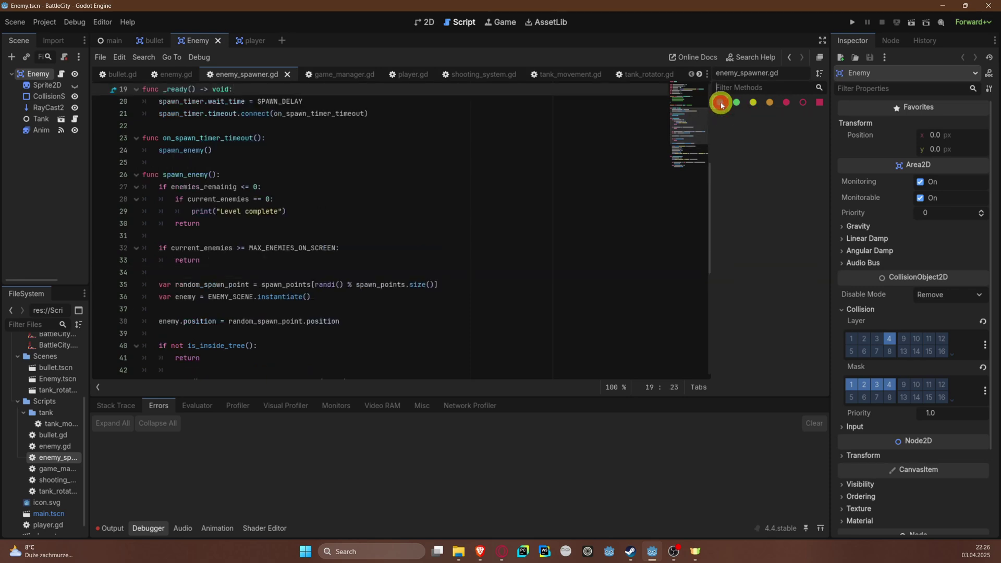
left_click(723, 103)
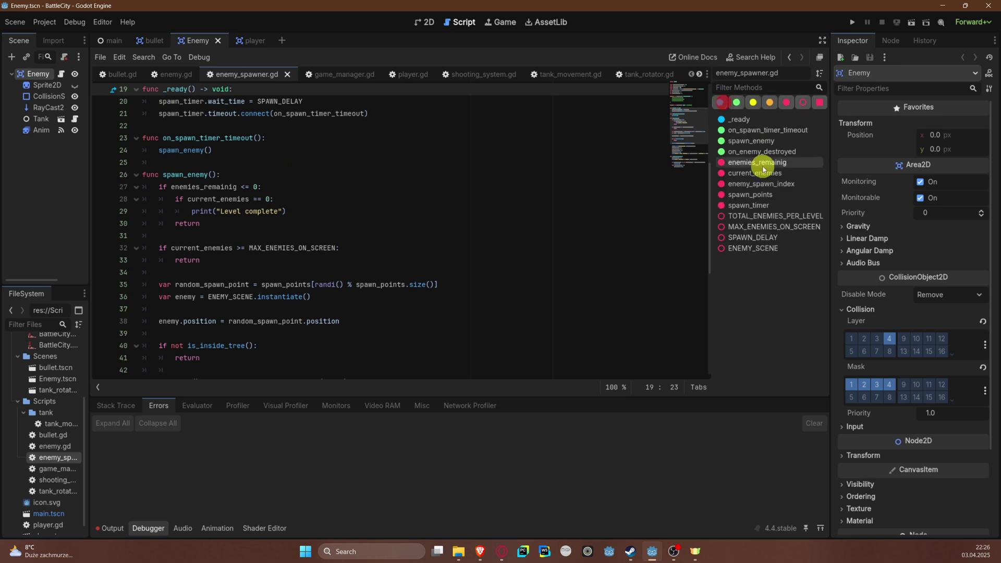
left_click(786, 103)
left_click(746, 131)
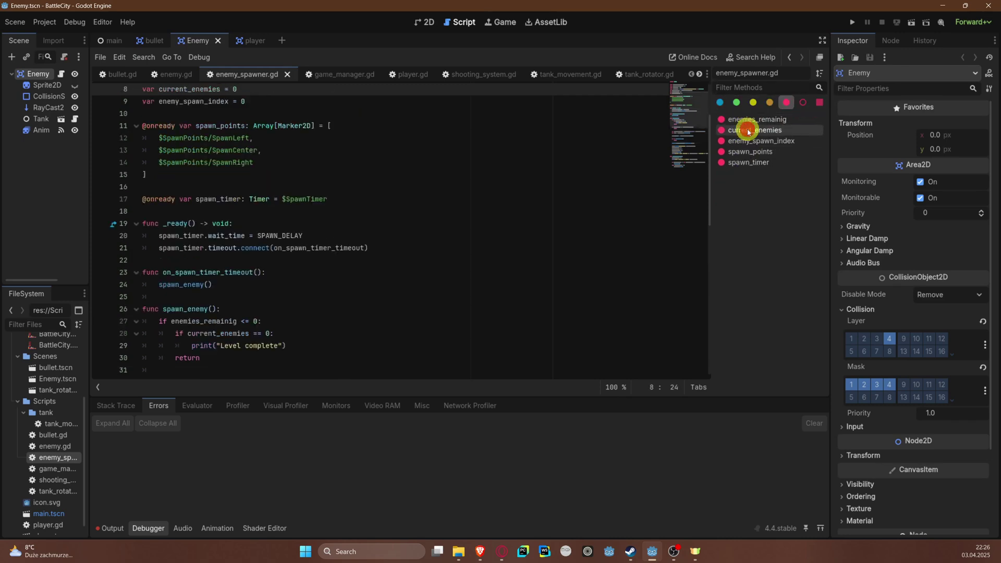
left_click(748, 141)
left_click(747, 160)
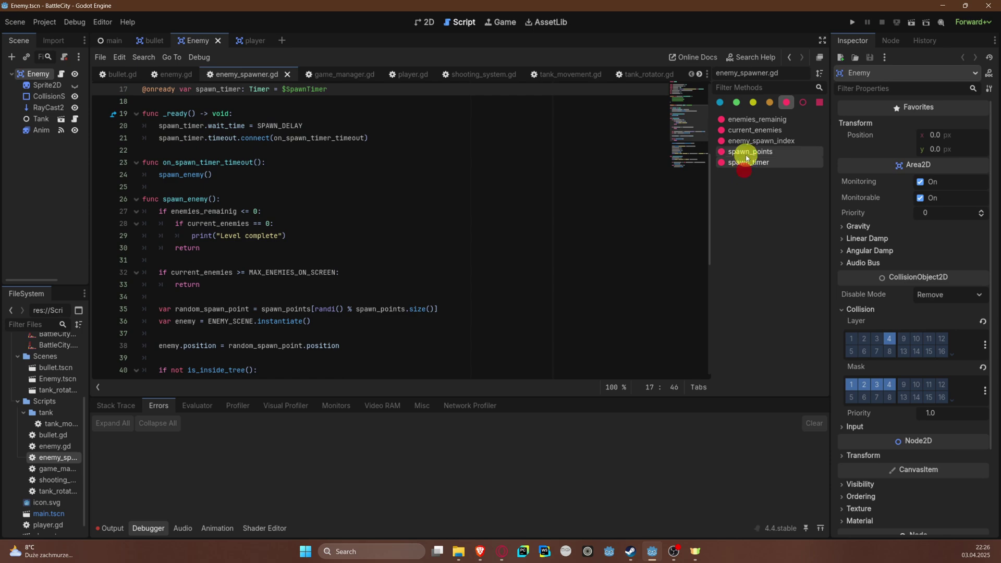
left_click(746, 131)
left_click(753, 102)
left_click(746, 119)
left_click(745, 152)
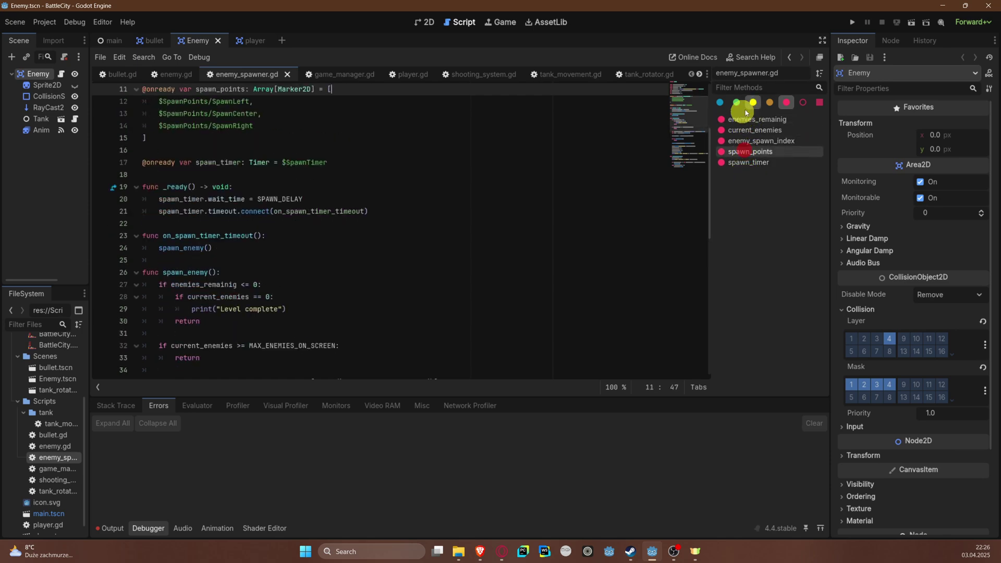
left_click(753, 102)
left_click(753, 102)
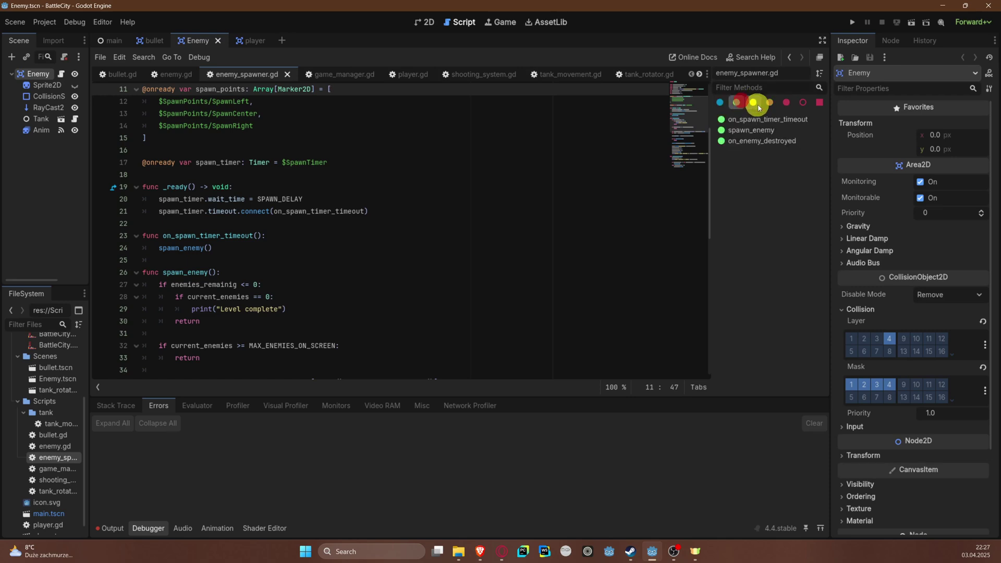
left_click(769, 103)
left_click(753, 102)
left_click(720, 103)
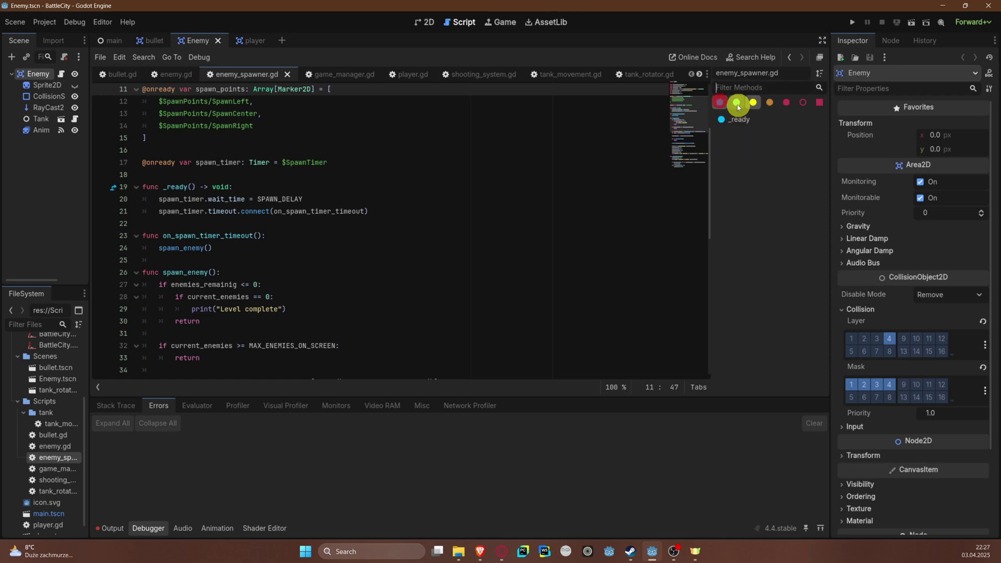
left_click(720, 103)
left_click(742, 104)
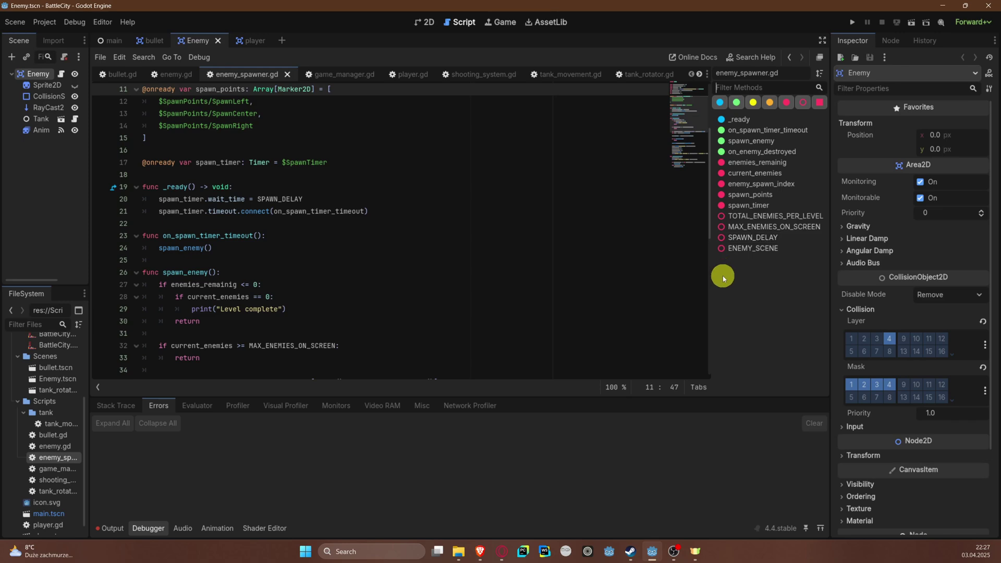
- Open the CollisionShape2D class reference as a tab from the Filter Scripts popup
left_click(515, 237)
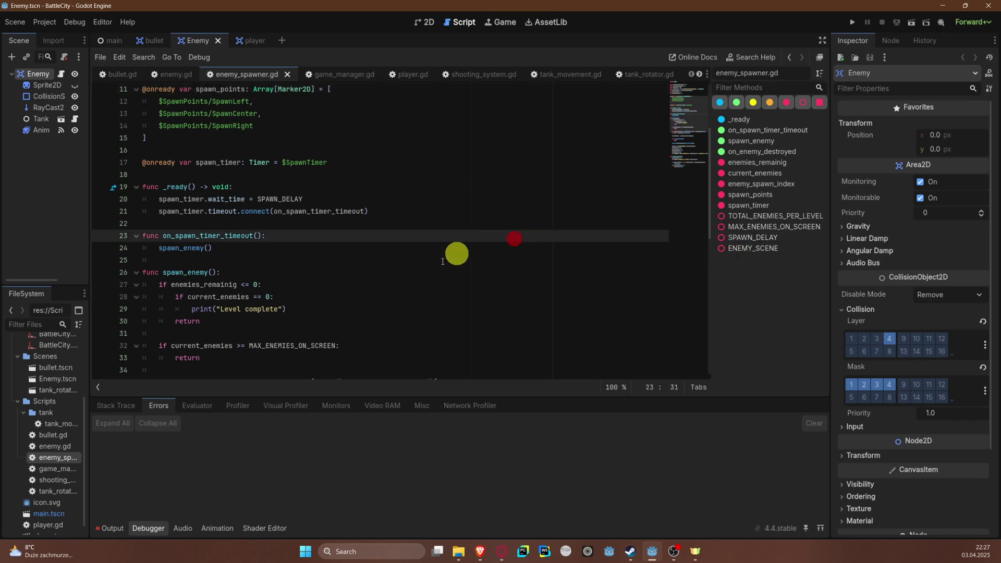
scroll(480, 252, "up", 3)
scroll(481, 252, "up", 1)
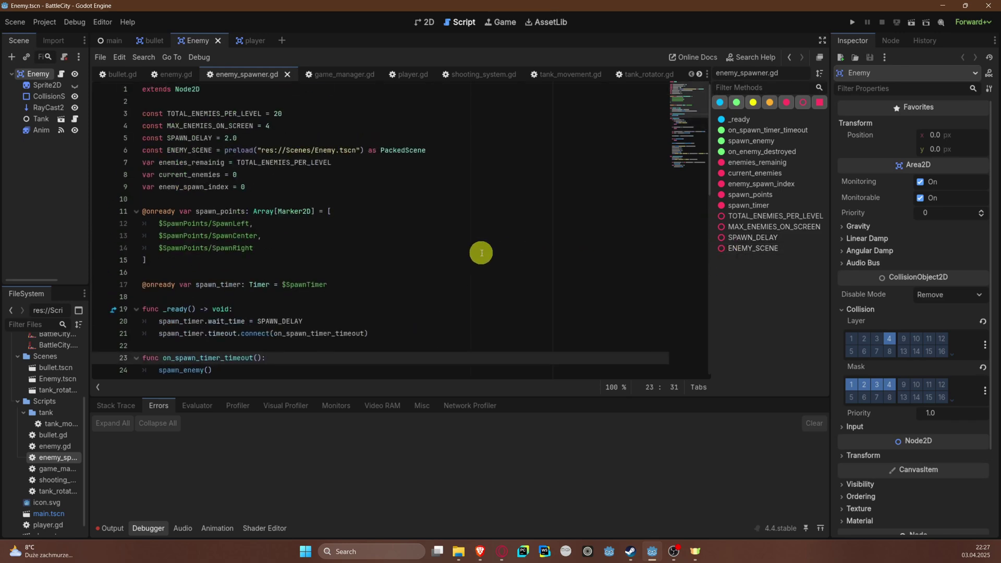
key("ctrl+u")
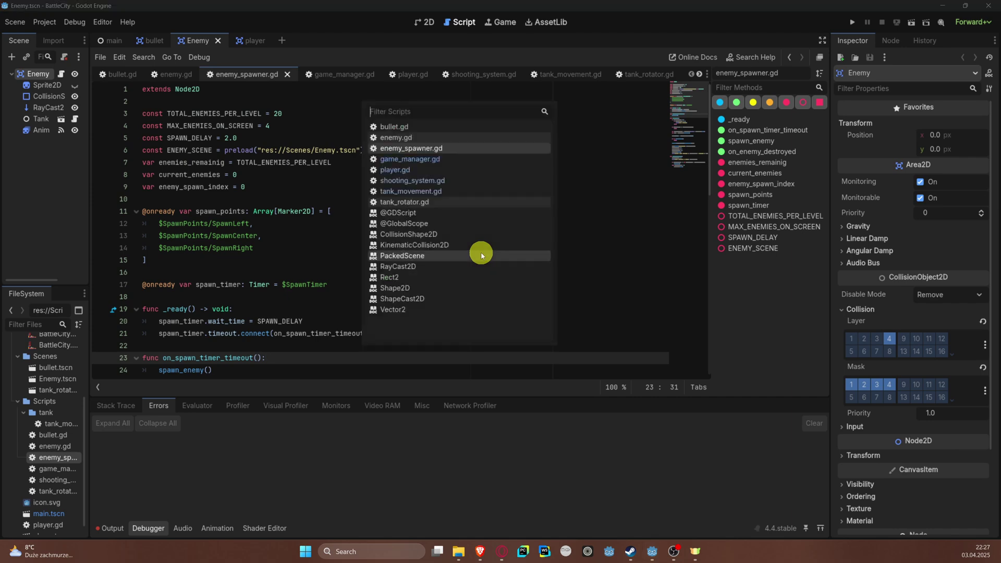
key("Down")
key("Down")
key("Down")
key("Down")
key("Down")
key("Down")
key("Down")
key("Down")
key("Down")
key("Down")
key("Down")
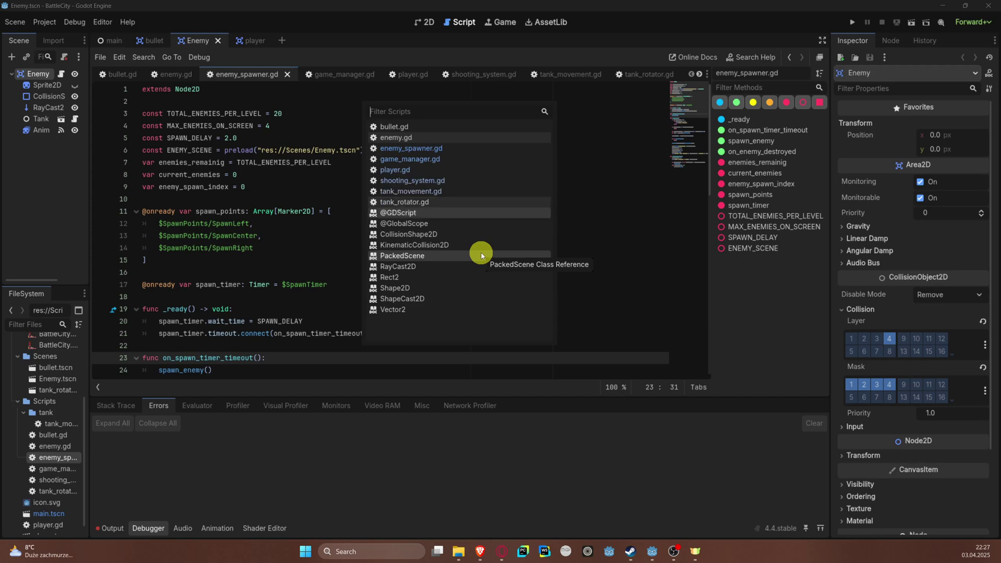
key("Up")
key("Up")
key("Up")
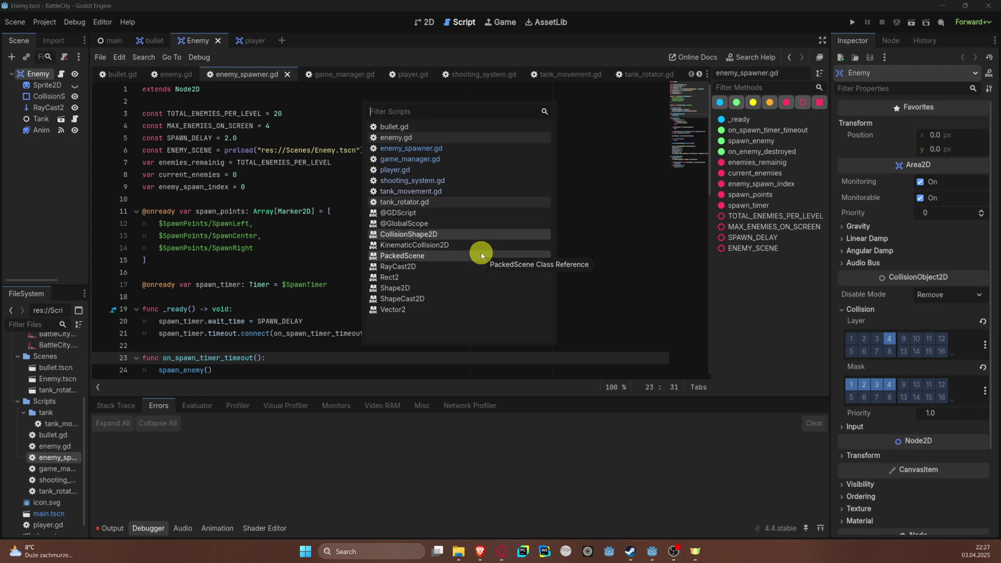
key("Return")
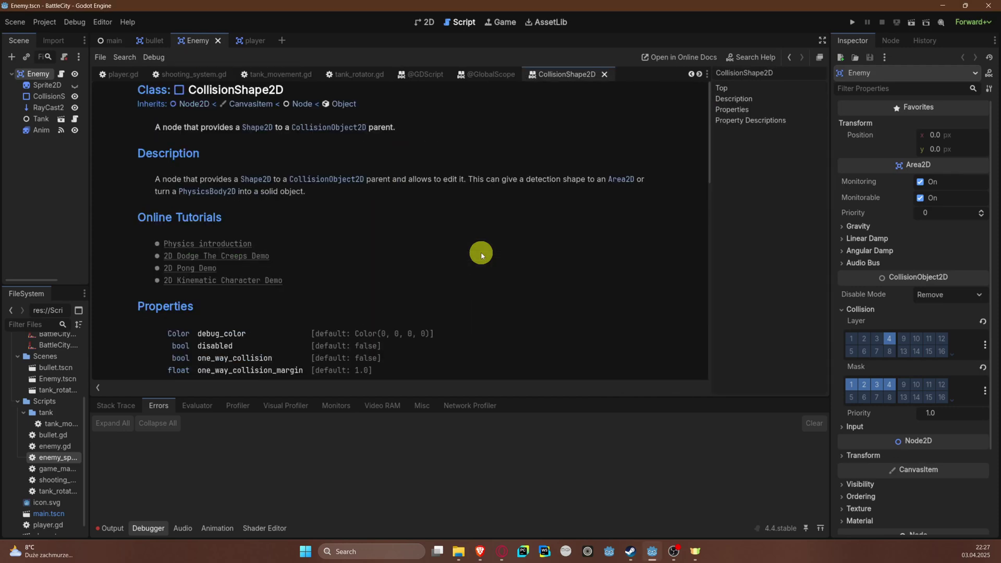
- Switch to tank_movement.gd from the script search popup and place the caret on line 9
key("ctrl+alt+o")
key("Down")
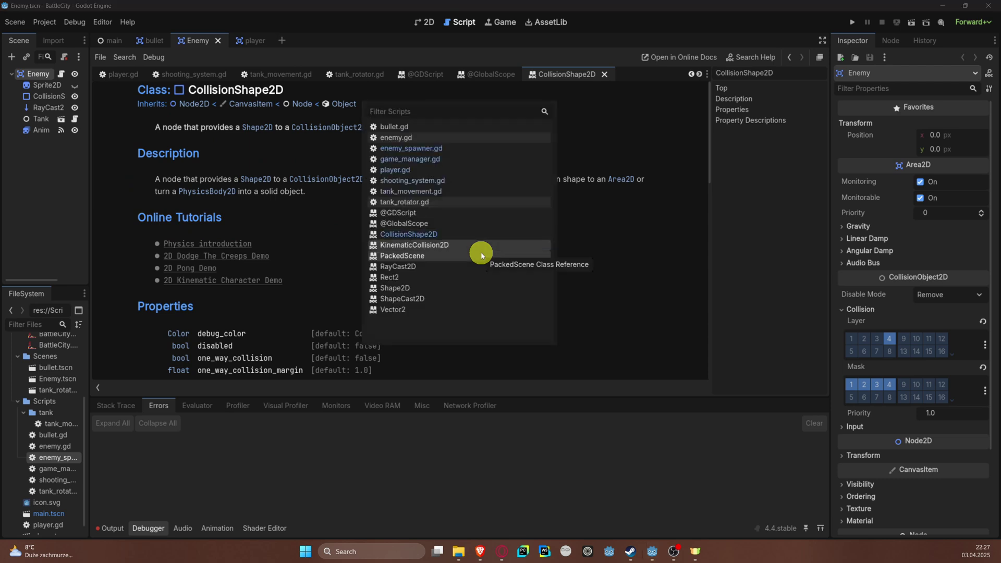
key("Up")
key("Up")
key("Up")
key("Up")
key("Up")
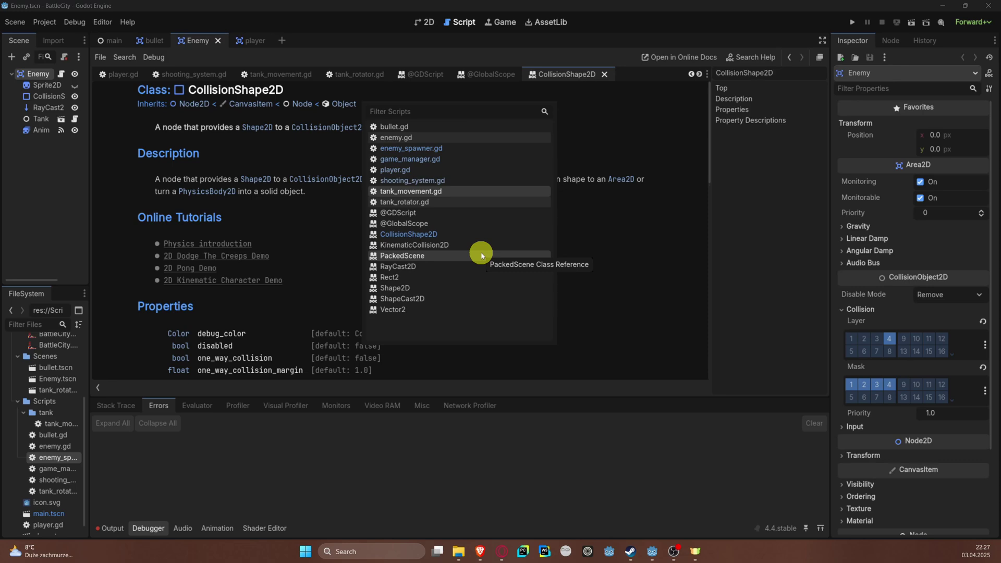
key("Return")
left_click(436, 188)
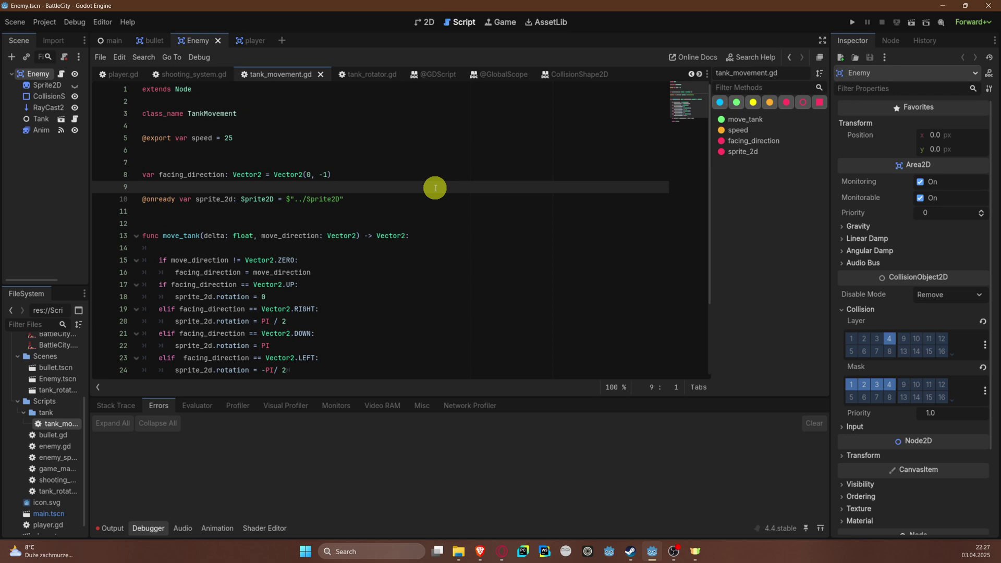
- Quick-open tank_movement.gd by searching 'mo', then player.gd by searching 'pla'
key("shift+alt+o")
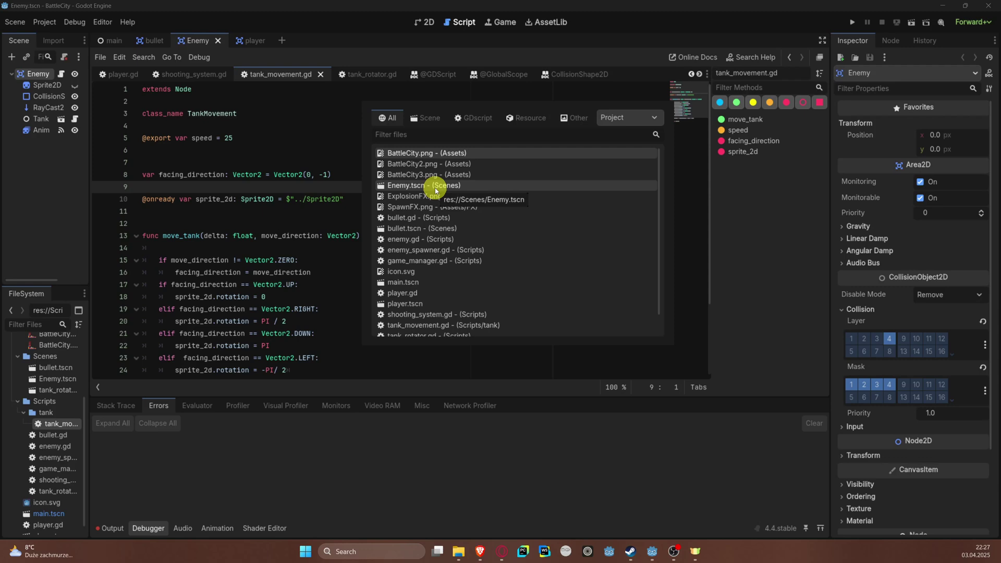
type("mov")
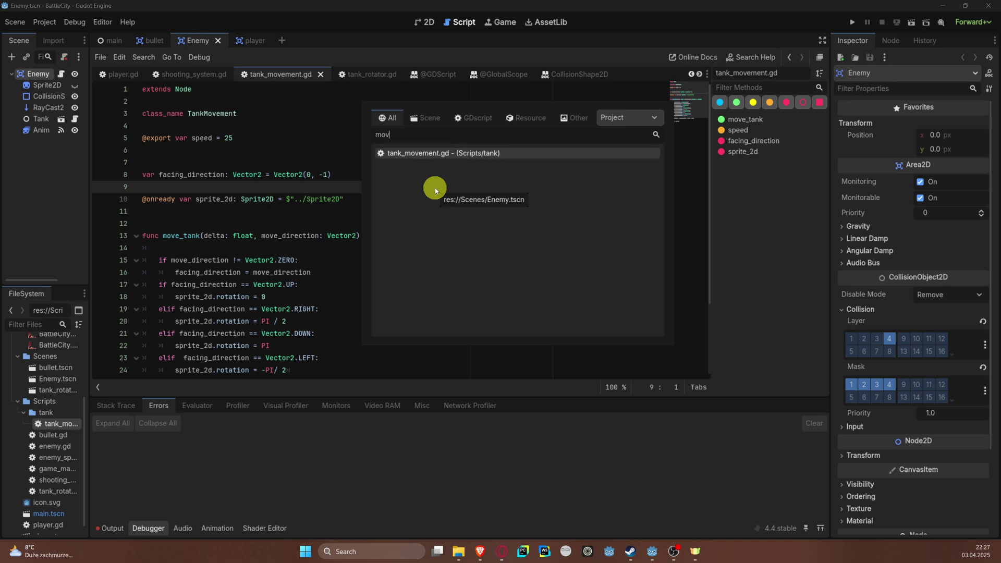
key("Return")
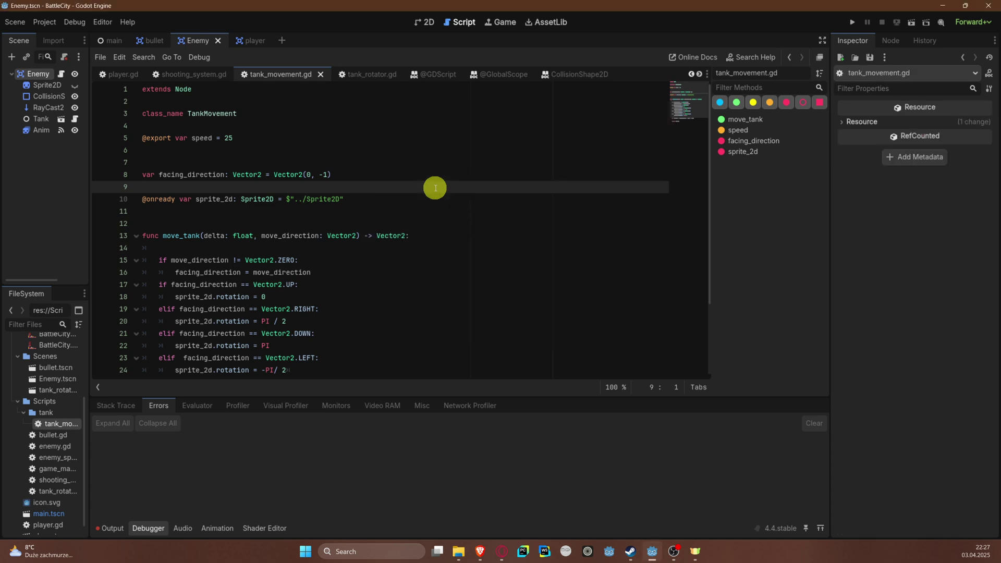
key("shift+alt+o")
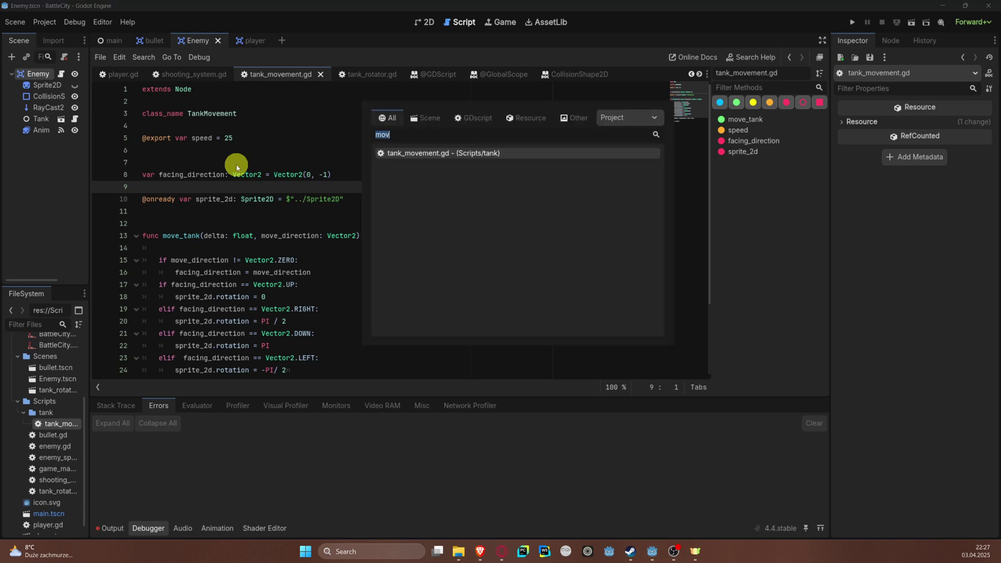
type("pla")
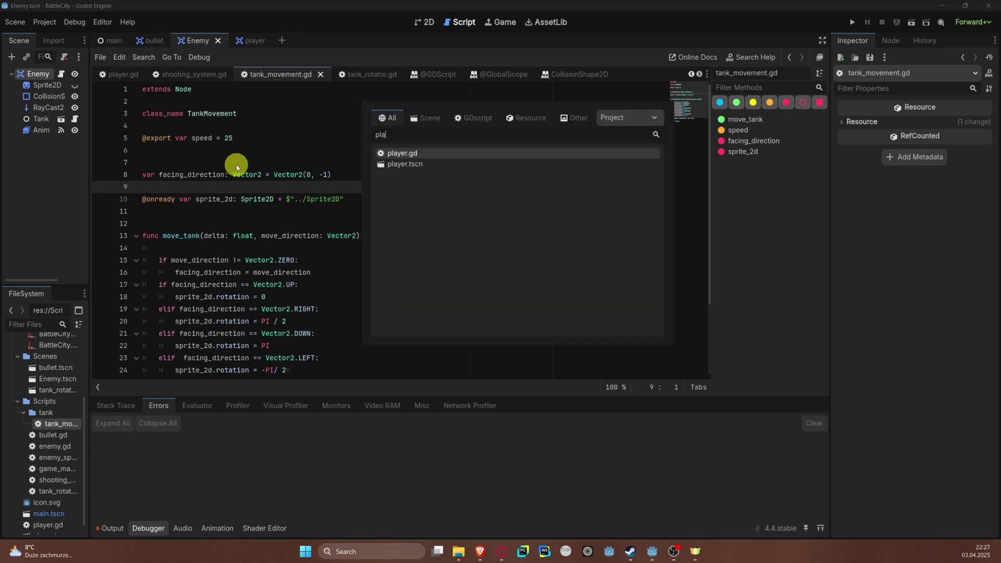
key("Return")
- Clear the Quick Open query and open bullet.tscn from the file list
key("shift+alt+o")
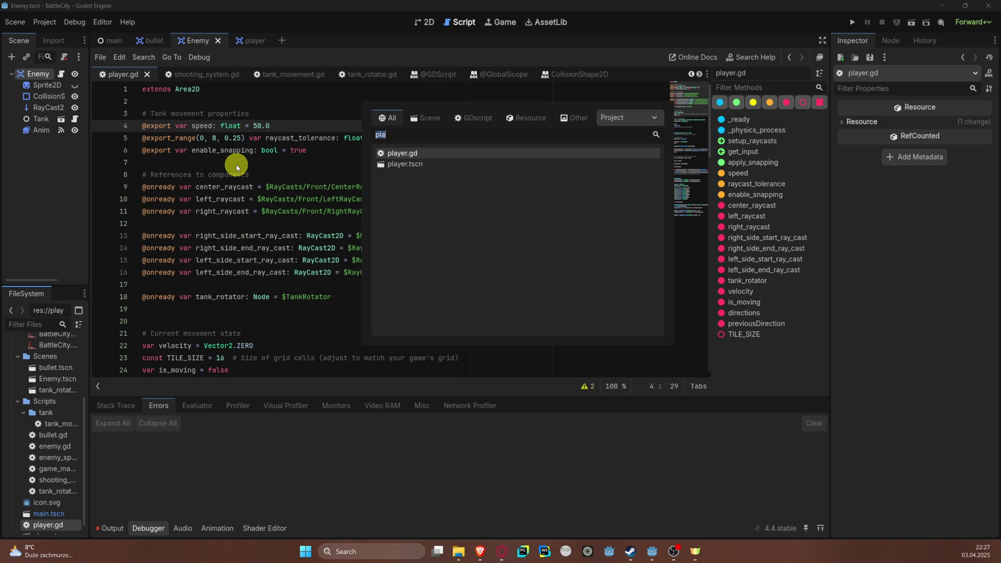
key("BackSpace")
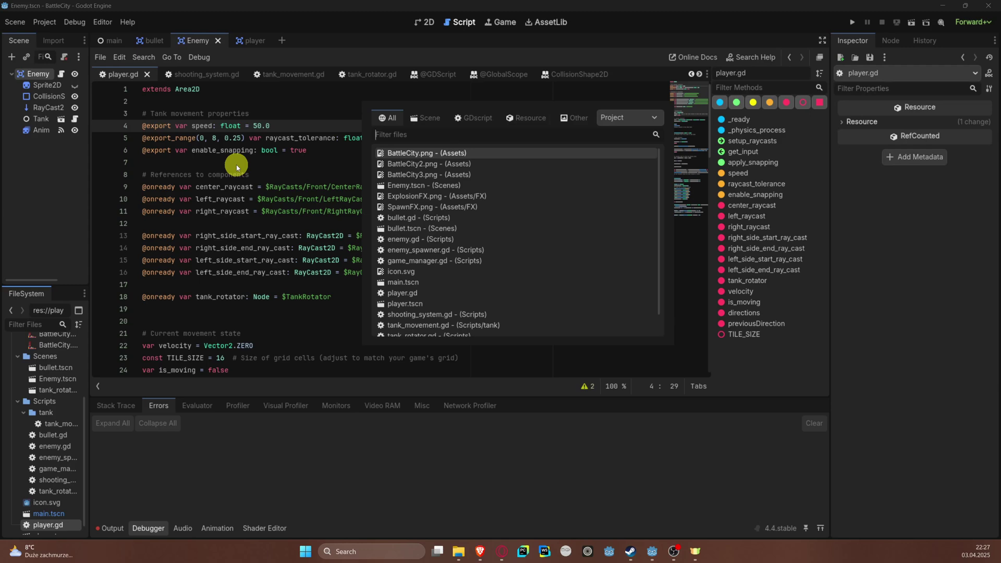
key("Down")
key("Down")
key("Down")
key("Down")
key("Down")
key("Down")
key("Down")
key("Return")
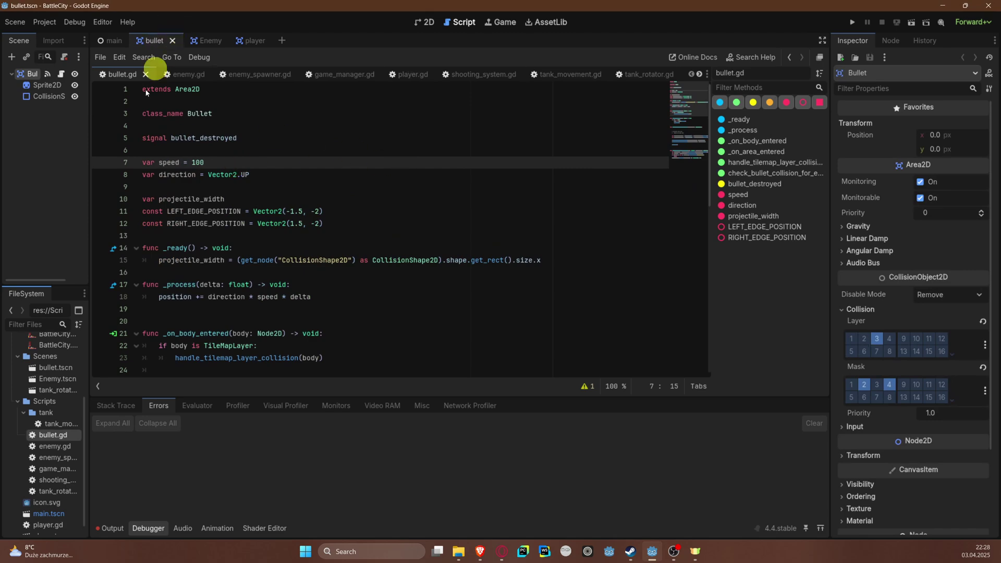
- Widen the docks, view the enemy.gd, game_manager.gd and player.gd tabs, then narrow the docks again
left_click_drag(90, 334, 233, 326)
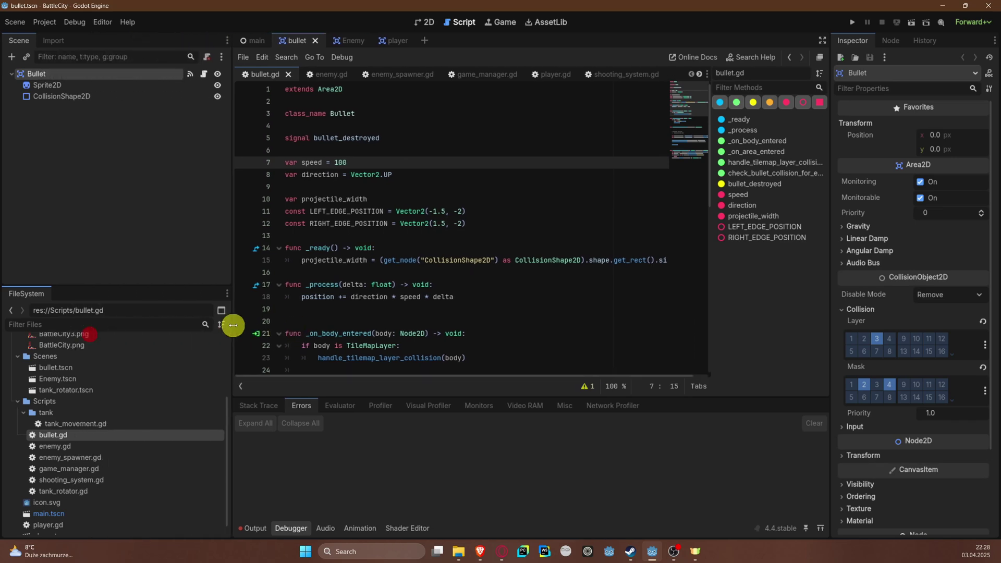
left_click(429, 211)
left_click(329, 76)
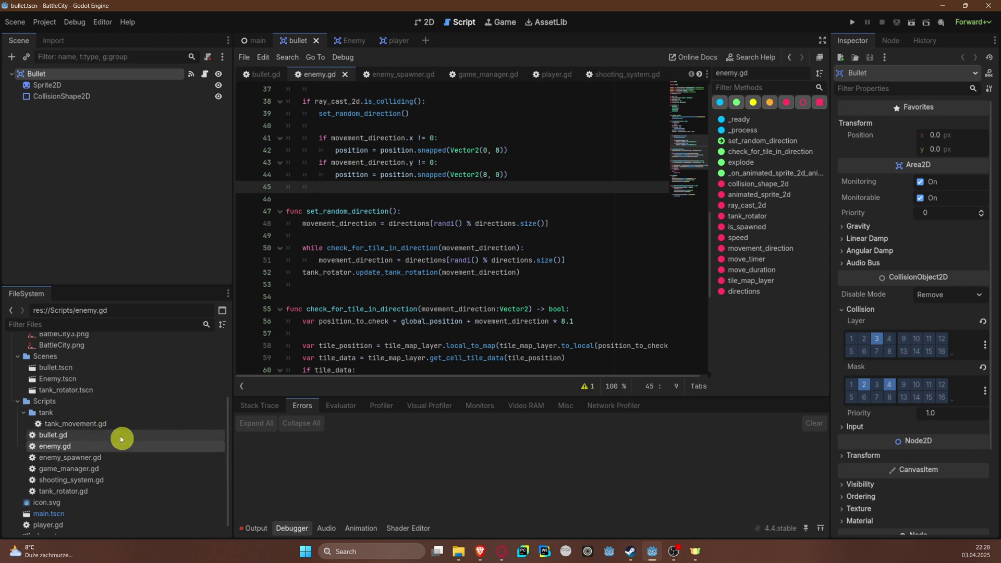
left_click(490, 69)
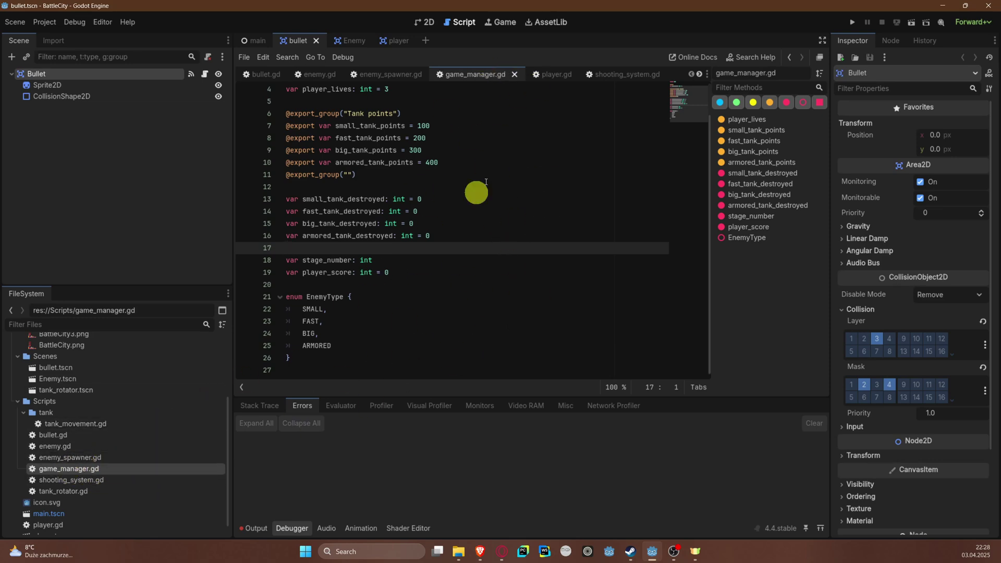
left_click(551, 74)
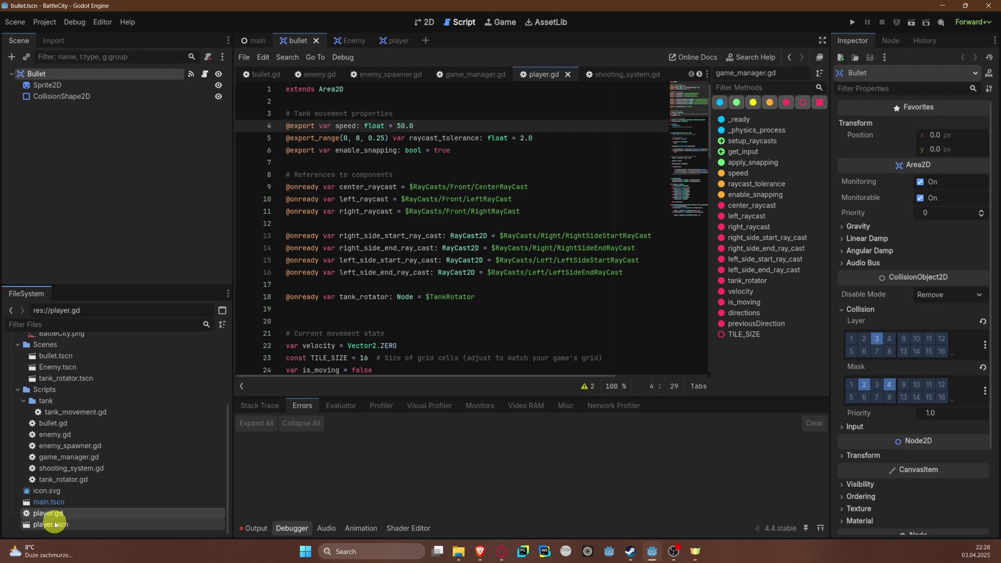
left_click(525, 252)
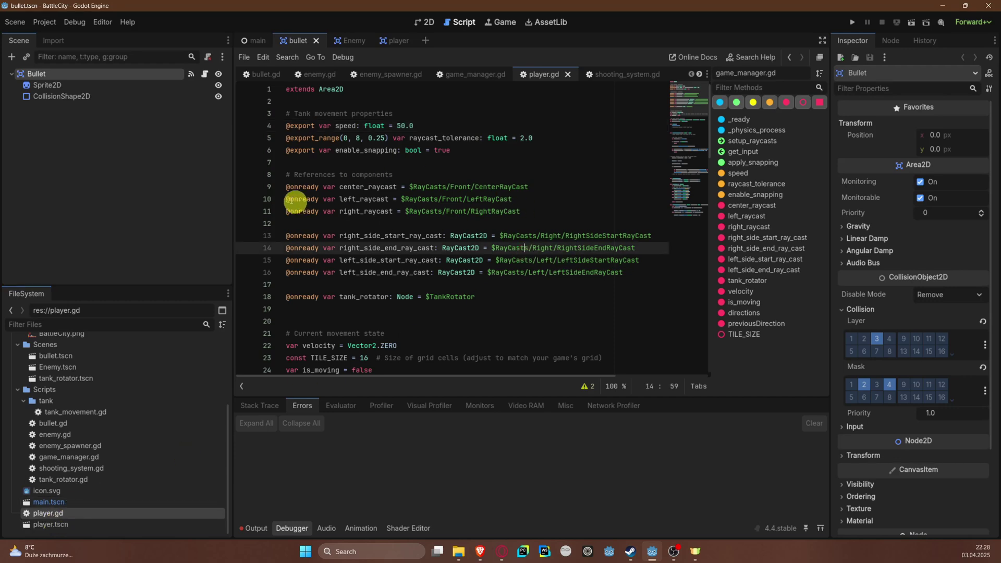
left_click_drag(234, 190, 155, 194)
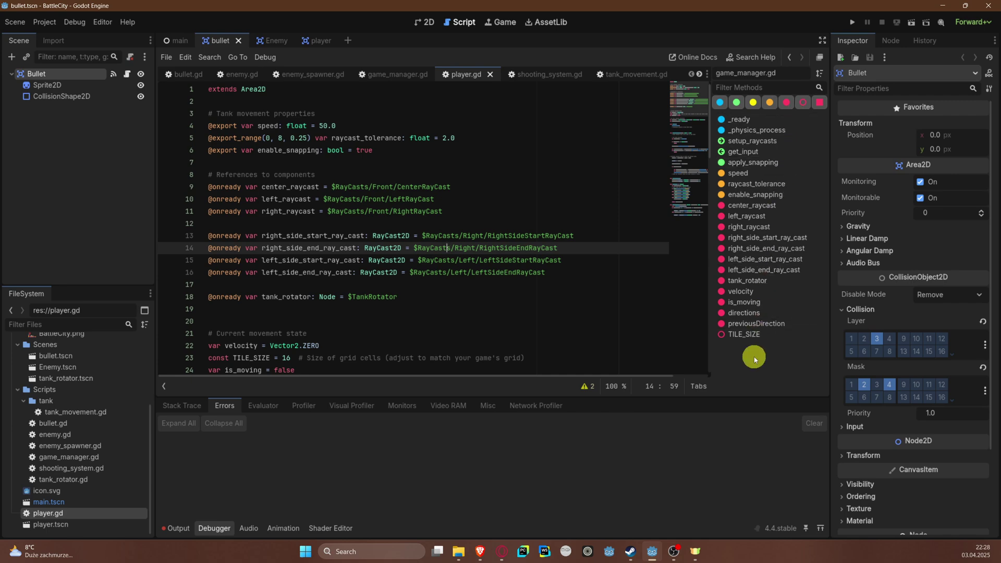
left_click(399, 171)
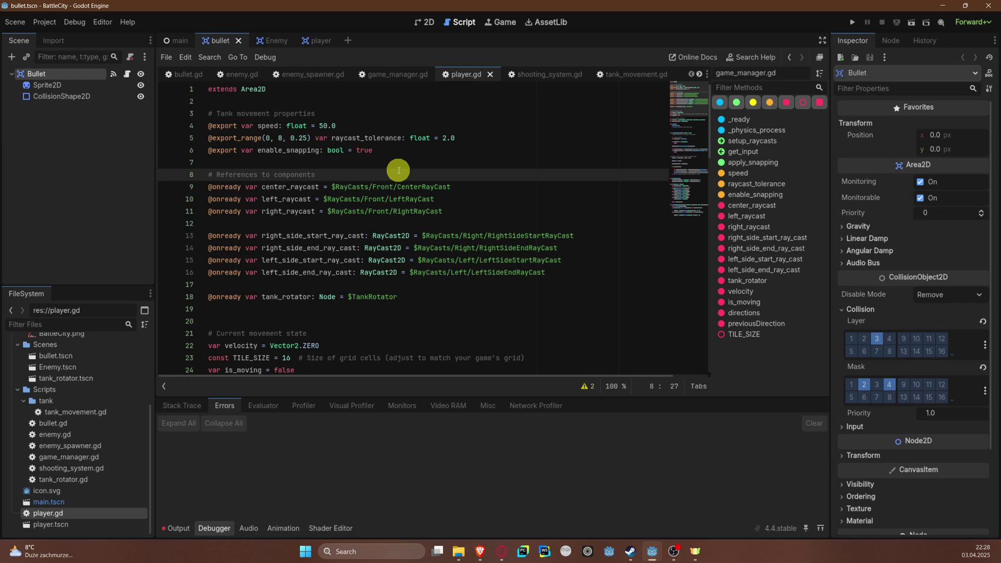
- Use the member outline popup to jump to speed on line 4, then is_moving on line 24
key("ctrl+backslash")
key("Down")
key("Down")
key("Down")
key("Down")
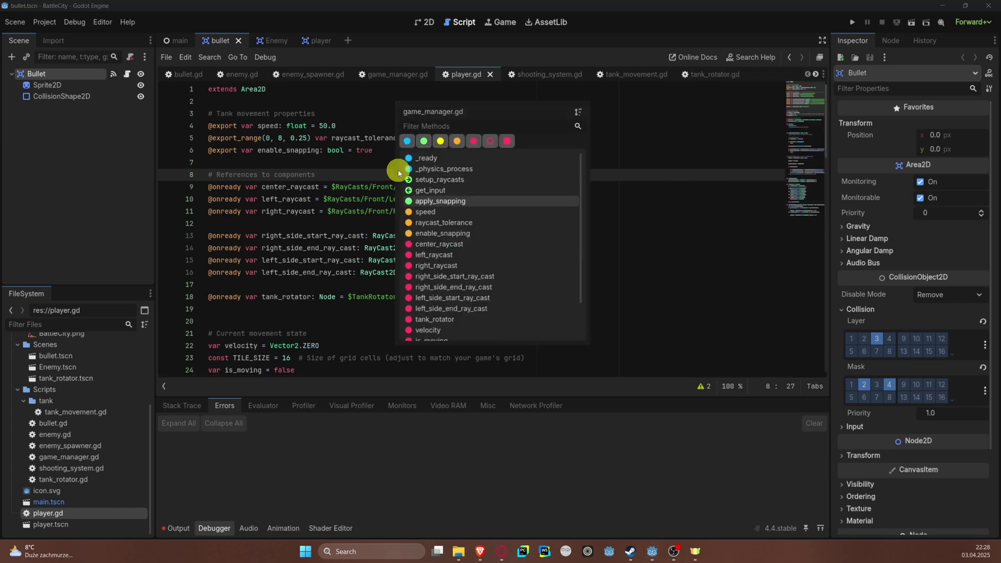
key("Down")
key("Return")
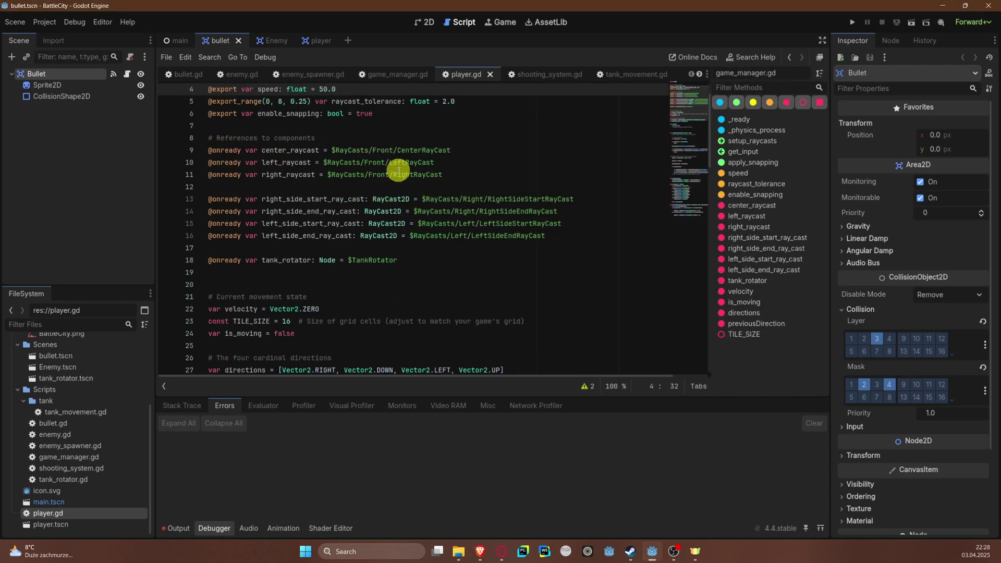
key("ctrl+backslash")
key("Down")
key("Down")
key("Down")
key("Down")
key("Down")
key("Down")
key("Down")
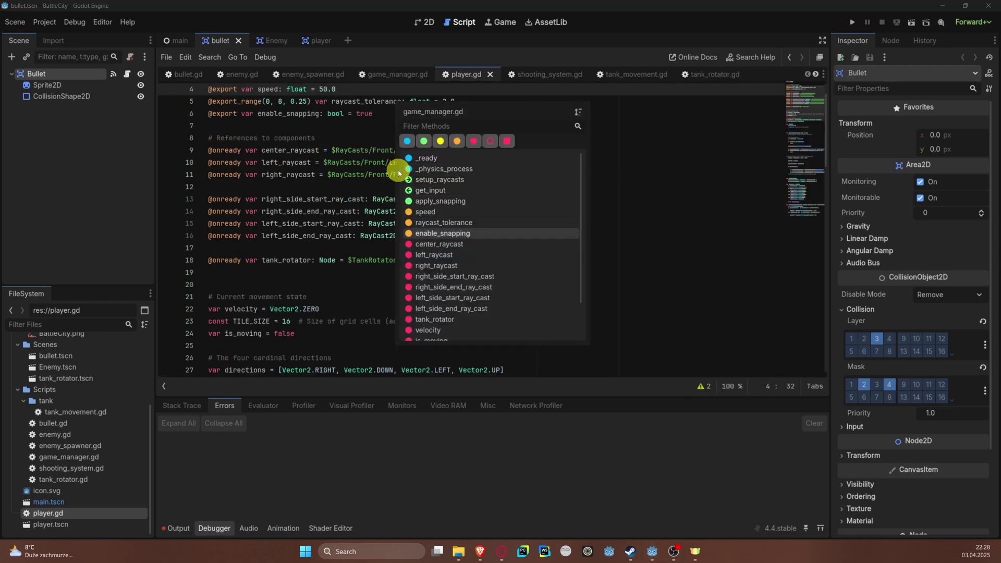
key("Down")
key("Down")
key("Down")
key("Down")
key("Down")
key("Down")
key("Down")
key("Down")
key("Down")
key("Down")
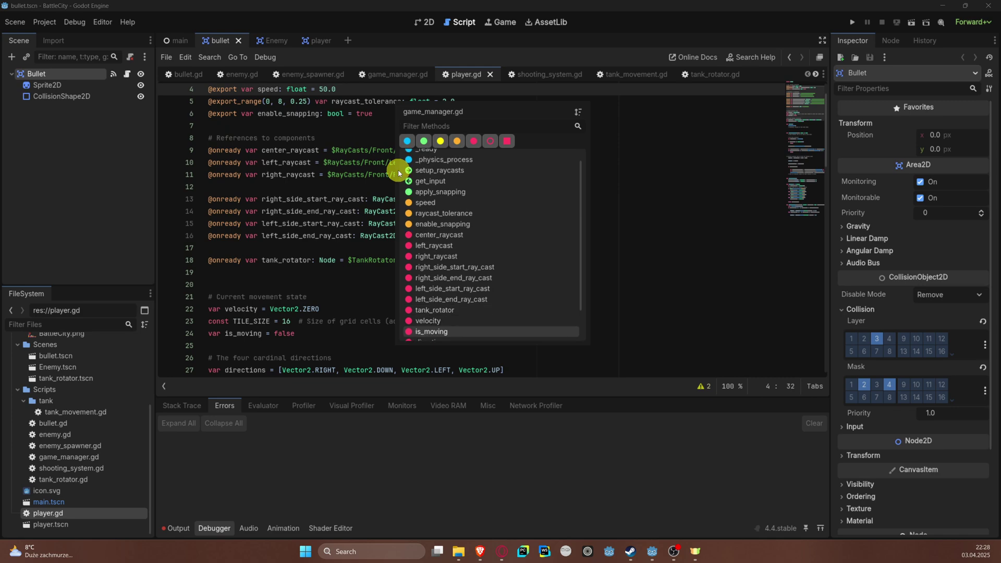
key("Return")
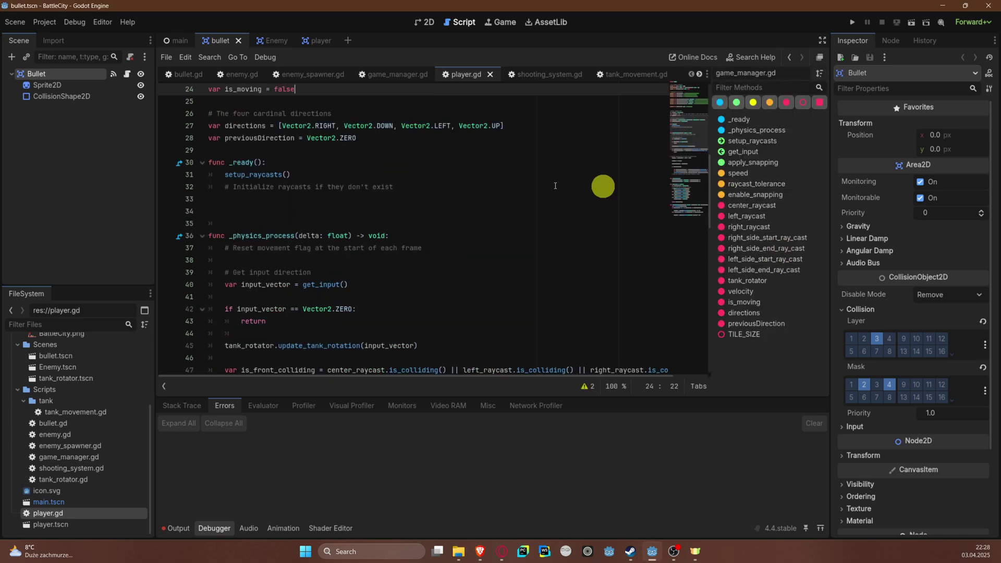
- Briefly show and dismiss the outline and Quick Open popups, then put the caret on empty line 34
left_click(391, 189)
key("ctrl+alt+f")
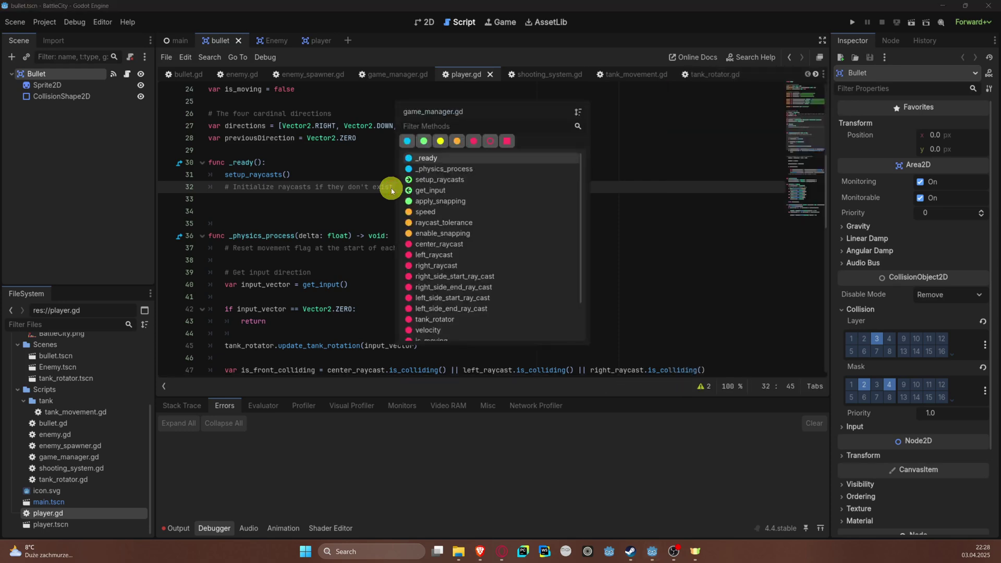
key("Escape")
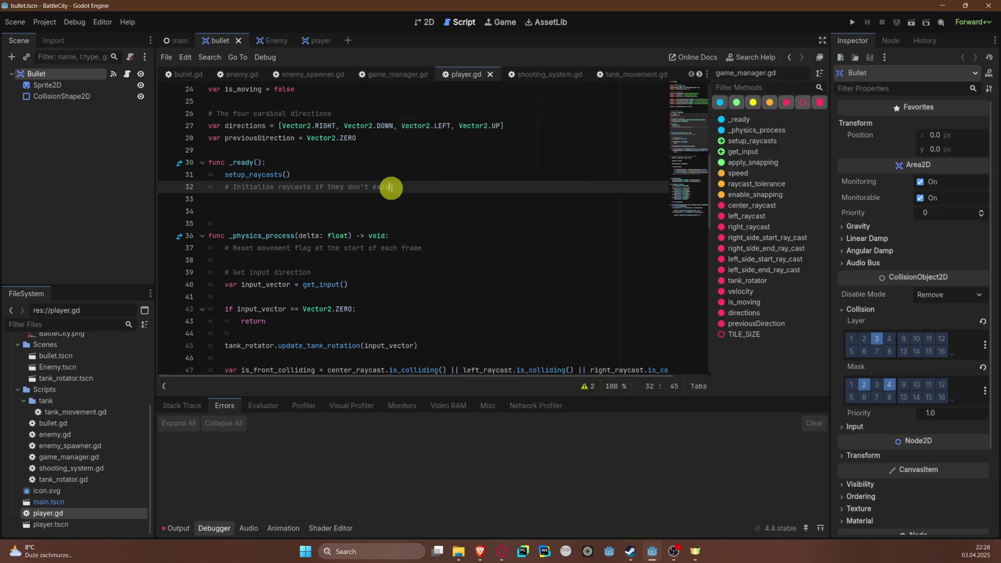
key("alt+shift+o")
key("Escape")
left_click(296, 213)
- Delete the extra blank line between _ready and _physics_process and save player.gd
key("BackSpace")
key("BackSpace")
key("ctrl+s")
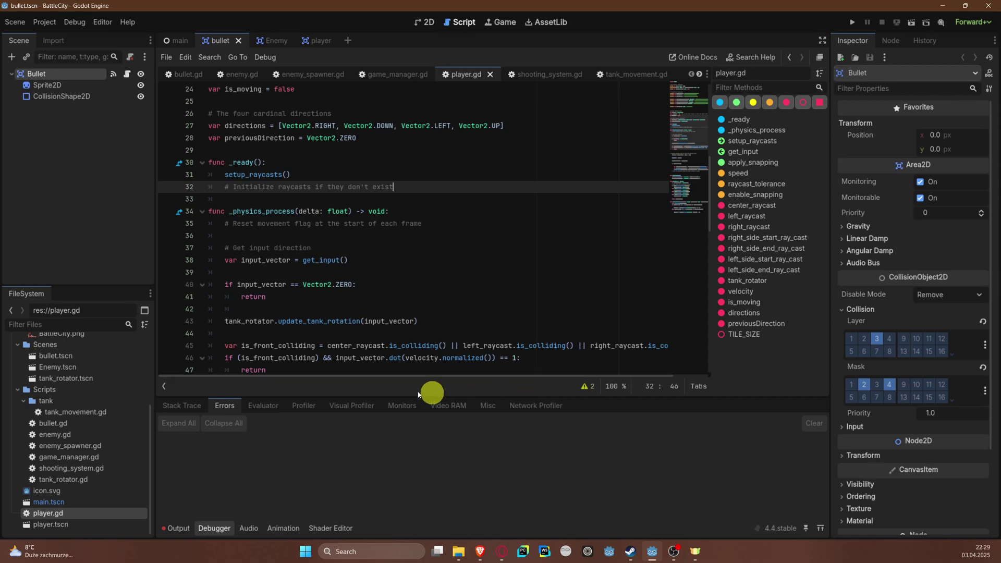
scroll(599, 248, "up", 6)
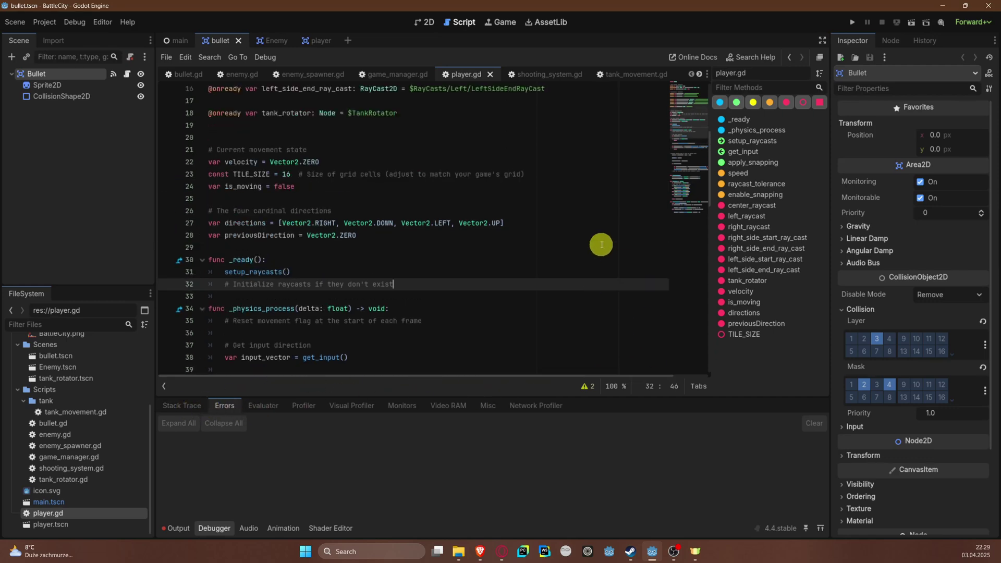
scroll(539, 241, "down", 10)
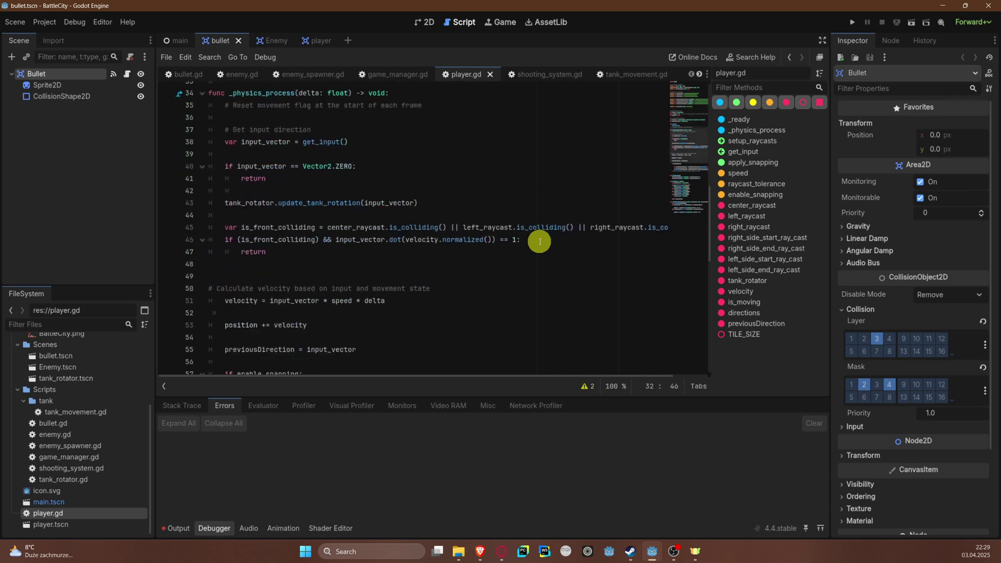
scroll(539, 242, "up", 12)
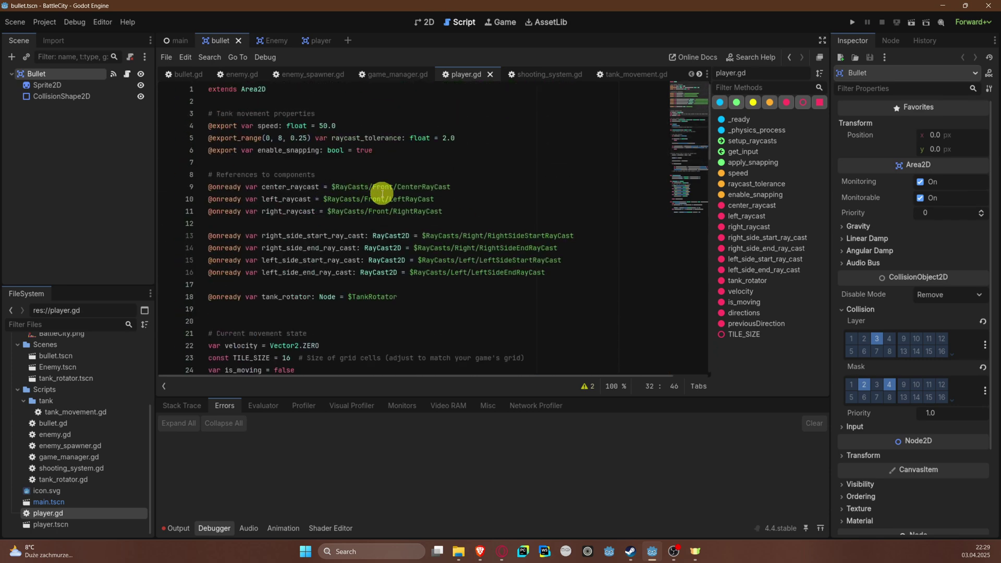